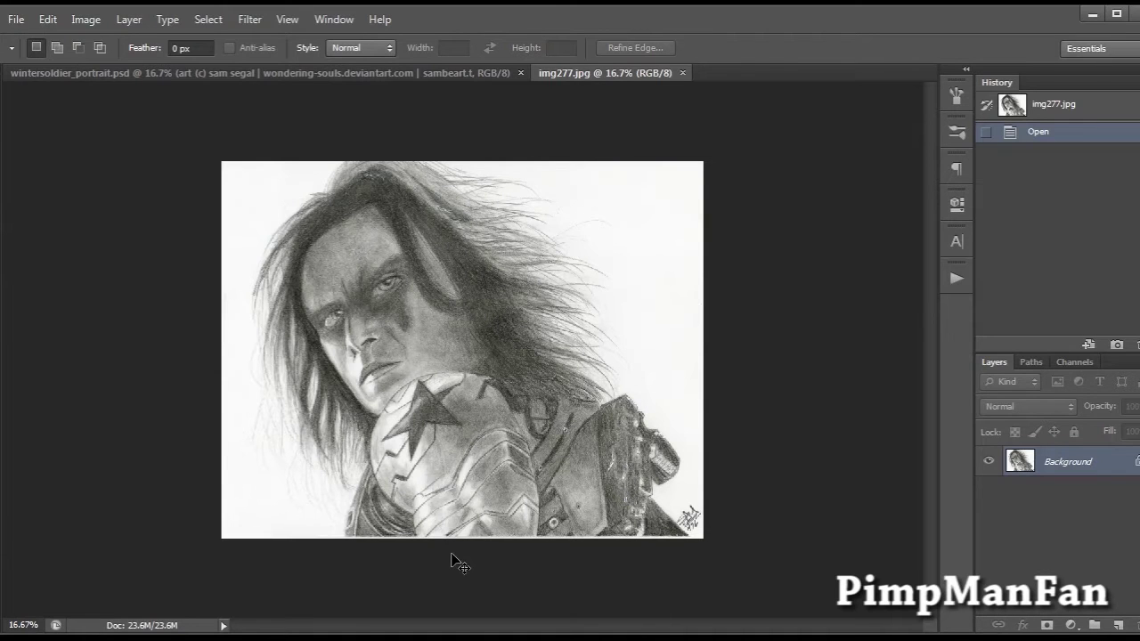
- Compare the raw scan img277.jpg with the edited wintersoldier_portrait.psd by alternating between the two documents
{"action": "key", "text": "ctrl+Tab"}
{"action": "key", "text": "ctrl+Tab"}
{"action": "key", "text": "ctrl+Tab"}
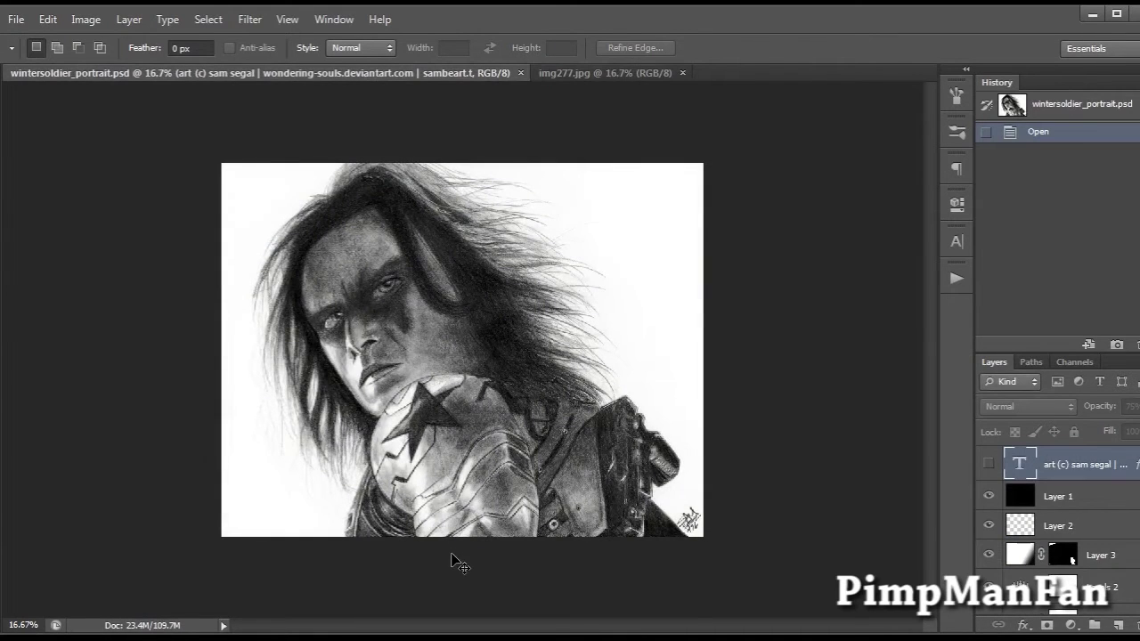
{"action": "key", "text": "ctrl+Tab"}
{"action": "key", "text": "ctrl+Tab"}
{"action": "key", "text": "ctrl+Tab"}
{"action": "key", "text": "ctrl+Tab"}
{"action": "key", "text": "ctrl+Tab"}
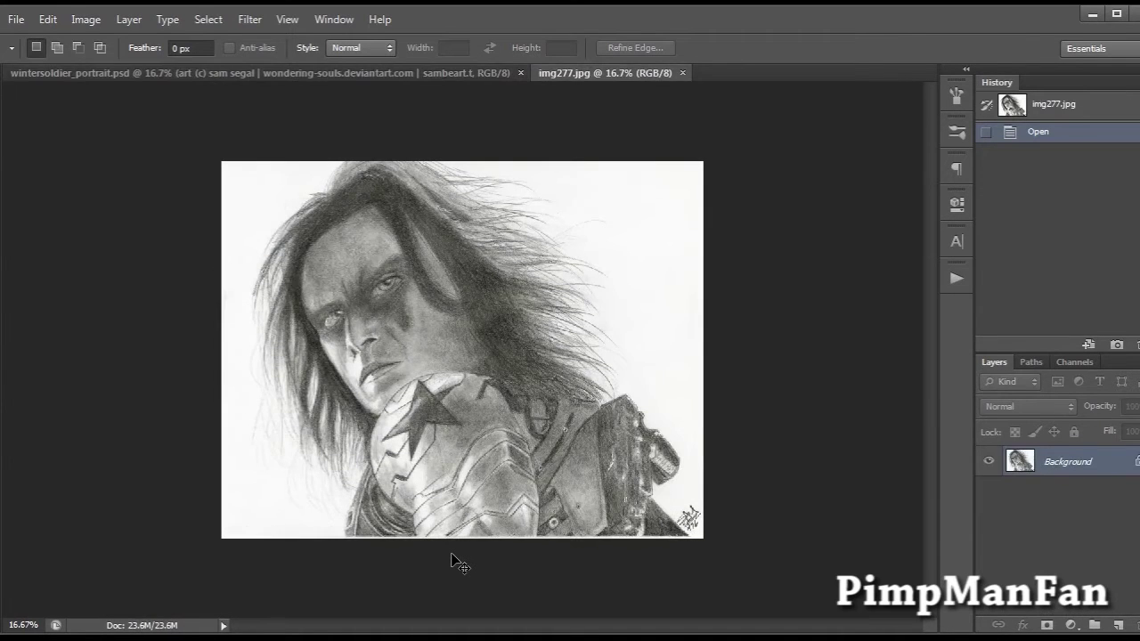
{"action": "key", "text": "ctrl+Tab"}
{"action": "key", "text": "ctrl+Tab"}
{"action": "key", "text": "ctrl+Tab"}
{"action": "key", "text": "ctrl+Tab"}
{"action": "key", "text": "z"}
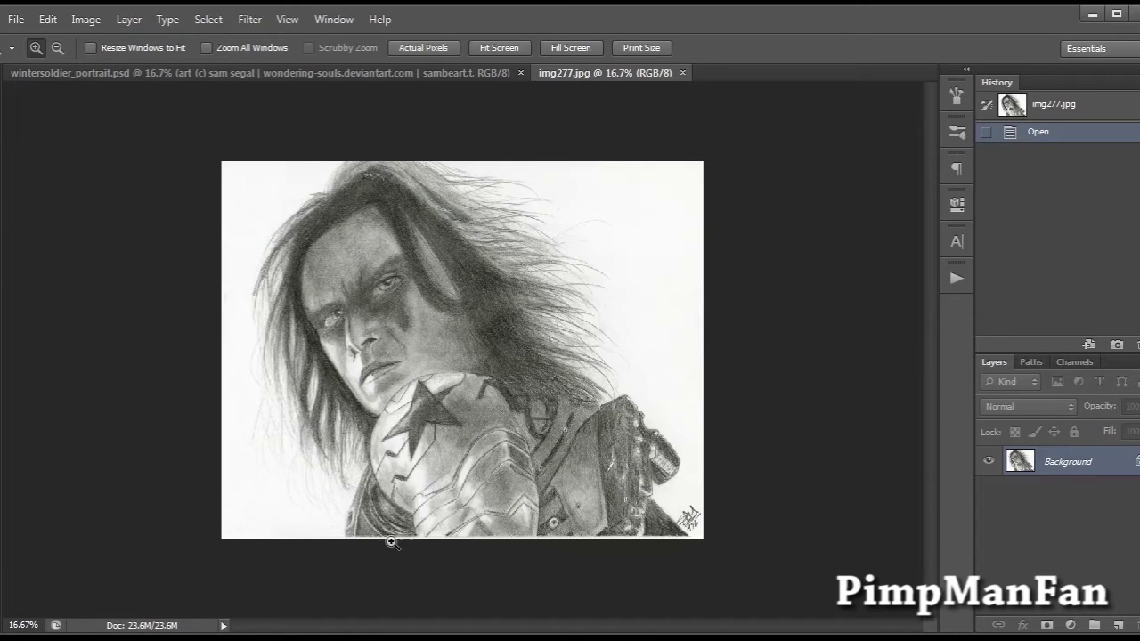
{"action": "key", "text": "v"}
{"action": "key", "text": "m"}
{"action": "left_click_drag", "start_coordinate": [223, 521], "coordinate": [796, 574]}
{"action": "key", "text": "ctrl+z"}
- Examine the white strip along the bottom edge of the scan near the signature at 100% magnification
{"action": "key", "text": "z"}
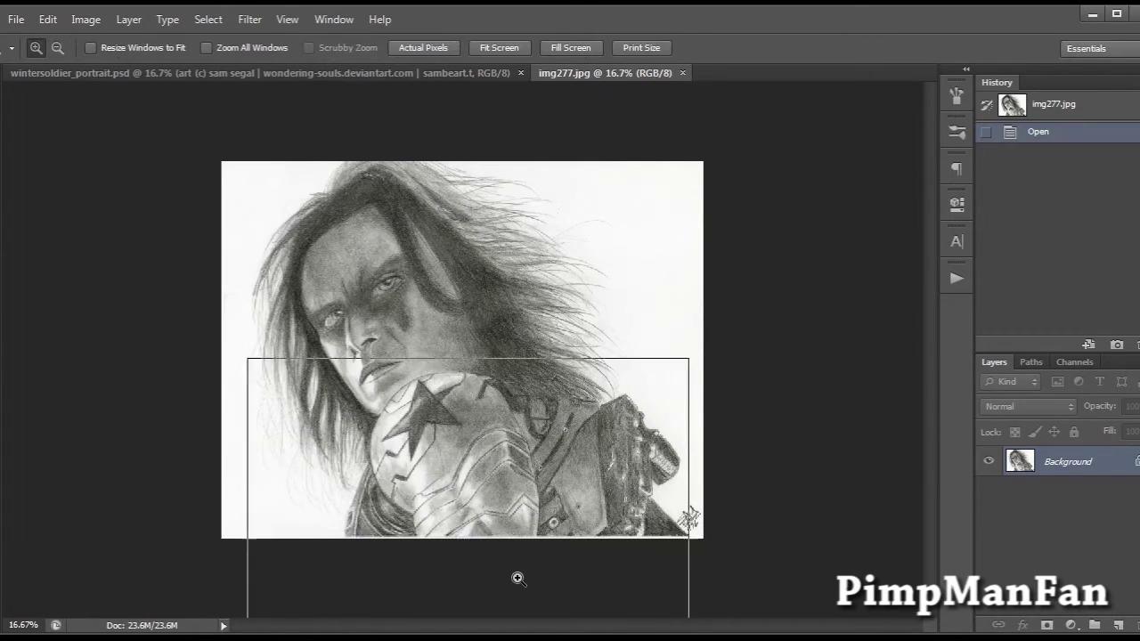
{"action": "left_click", "coordinate": [516, 575]}
{"action": "left_click", "coordinate": [511, 559]}
{"action": "left_click", "coordinate": [525, 552]}
{"action": "left_click", "coordinate": [537, 551]}
{"action": "left_click", "coordinate": [545, 551]}
{"action": "scroll", "coordinate": [580, 540], "scroll_direction": "right", "scroll_amount": 10}
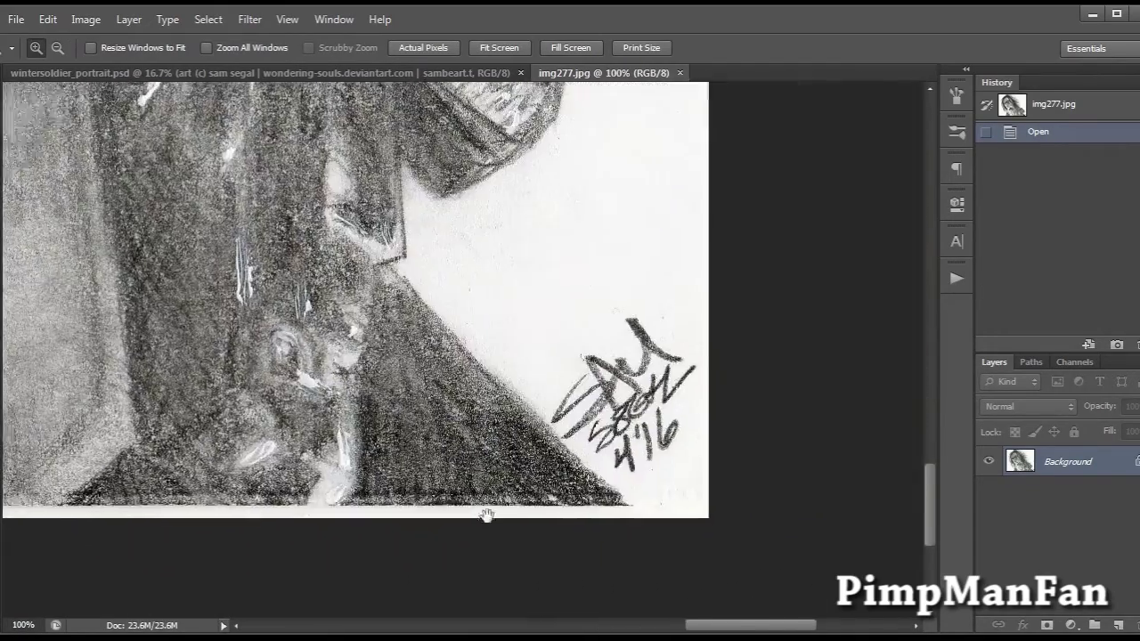
{"action": "left_click_drag", "start_coordinate": [488, 515], "coordinate": [579, 499]}
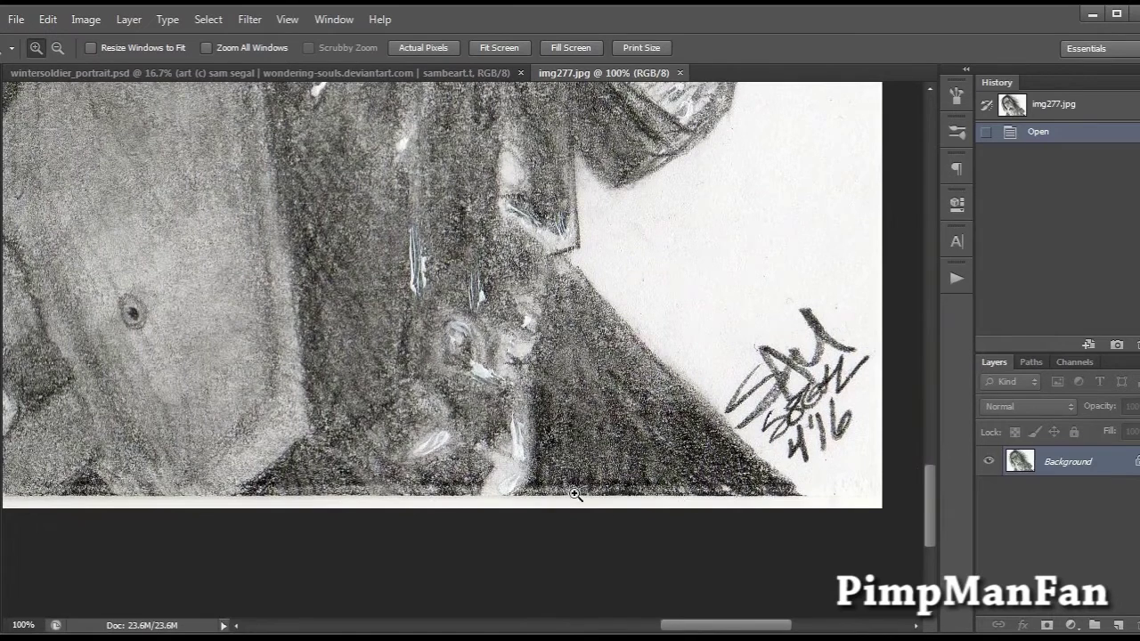
{"action": "key", "text": "b"}
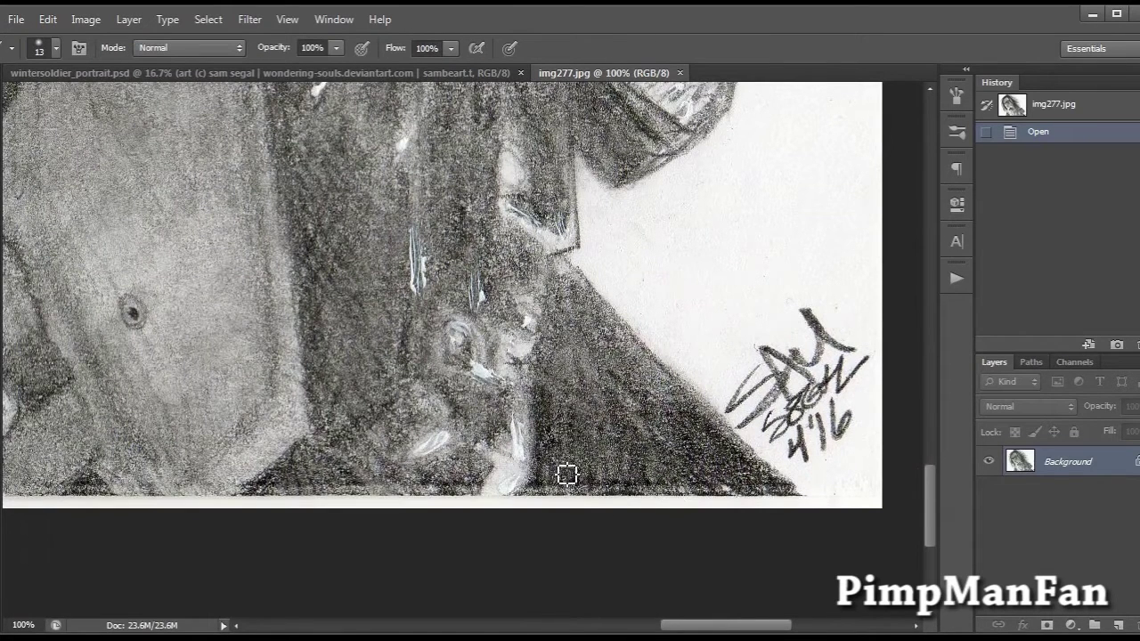
{"action": "mouse_move", "coordinate": [586, 462]}
{"action": "left_mouse_down"}
{"action": "mouse_move", "coordinate": [518, 485]}
{"action": "mouse_move", "coordinate": [544, 452]}
{"action": "mouse_move", "coordinate": [621, 481]}
{"action": "mouse_move", "coordinate": [618, 517]}
{"action": "mouse_move", "coordinate": [529, 522]}
{"action": "mouse_move", "coordinate": [523, 481]}
{"action": "mouse_move", "coordinate": [549, 453]}
{"action": "left_mouse_up"}
{"action": "key", "text": "ctrl+z"}
- Crop the scan img277.jpg to cut off the white strip along its bottom edge
{"action": "key", "text": "c"}
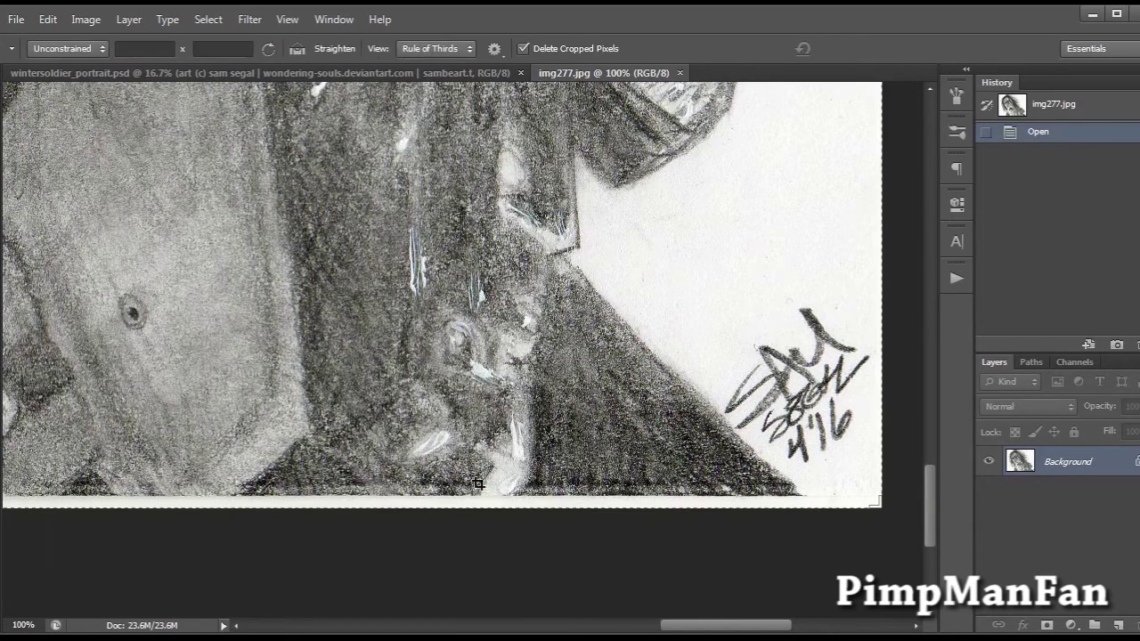
{"action": "left_click_drag", "start_coordinate": [461, 509], "coordinate": [489, 501]}
{"action": "key", "text": "Return"}
{"action": "key", "text": "m"}
{"action": "key", "text": "ctrl+minus"}
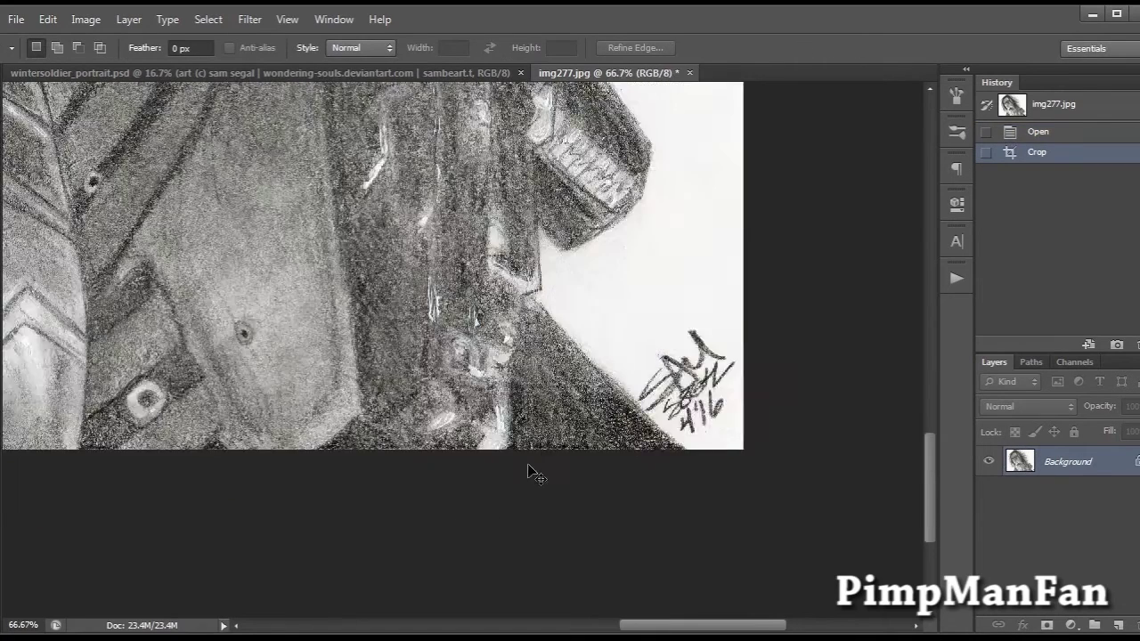
{"action": "key", "text": "ctrl+minus"}
{"action": "key", "text": "ctrl+minus"}
{"action": "key", "text": "ctrl+minus"}
{"action": "key", "text": "ctrl+minus"}
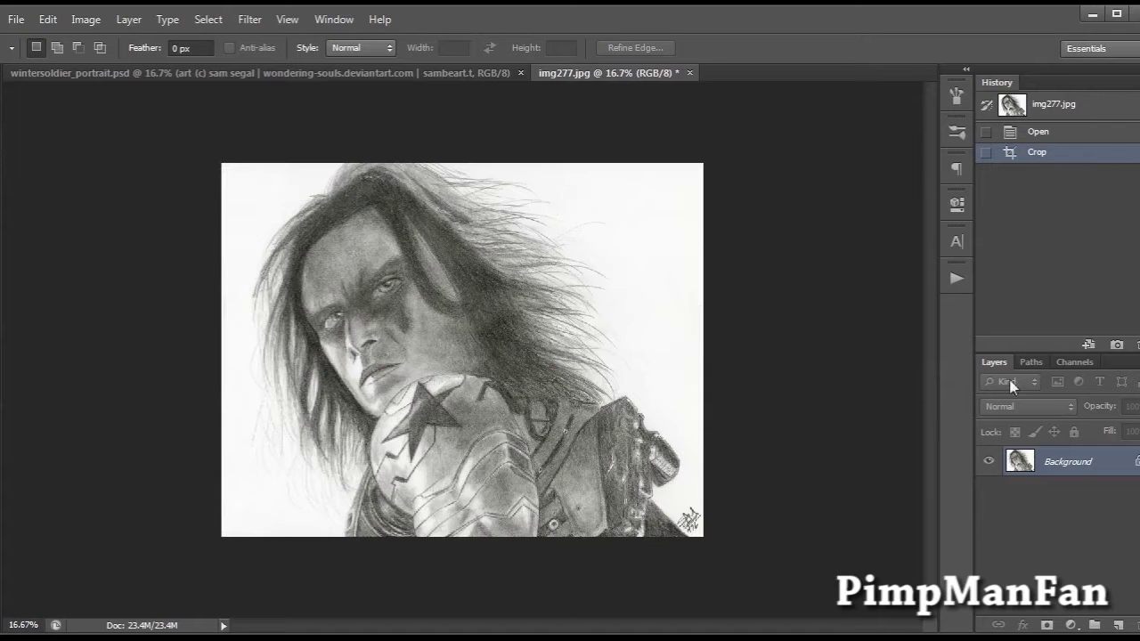
- Try rotating a duplicate of the Background layer by about -13° with Free Transform, and undo back to the crop
{"action": "key", "text": "ctrl+j"}
{"action": "key", "text": "ctrl+t"}
{"action": "left_click_drag", "start_coordinate": [863, 411], "coordinate": [899, 355]}
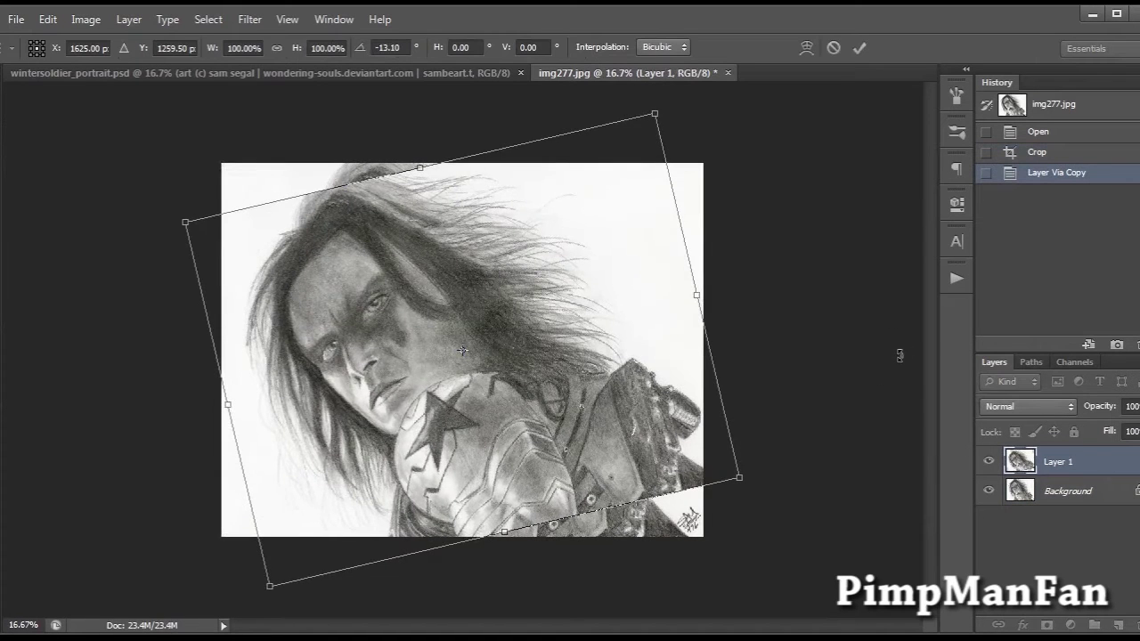
{"action": "key", "text": "Return"}
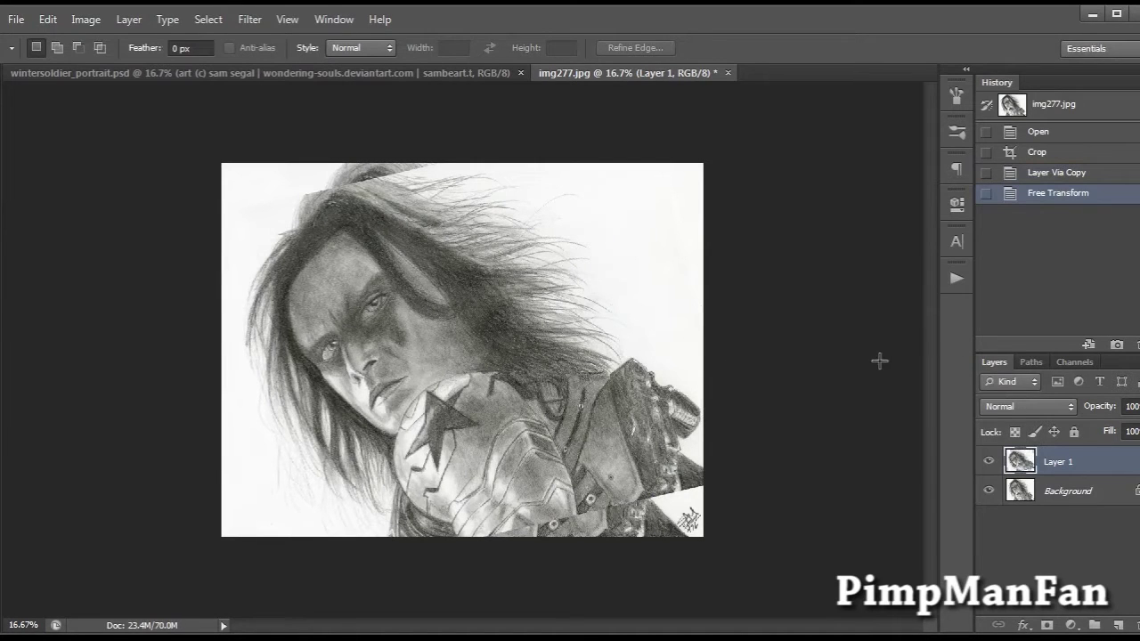
{"action": "key", "text": "ctrl+alt+z"}
{"action": "key", "text": "ctrl+alt+z"}
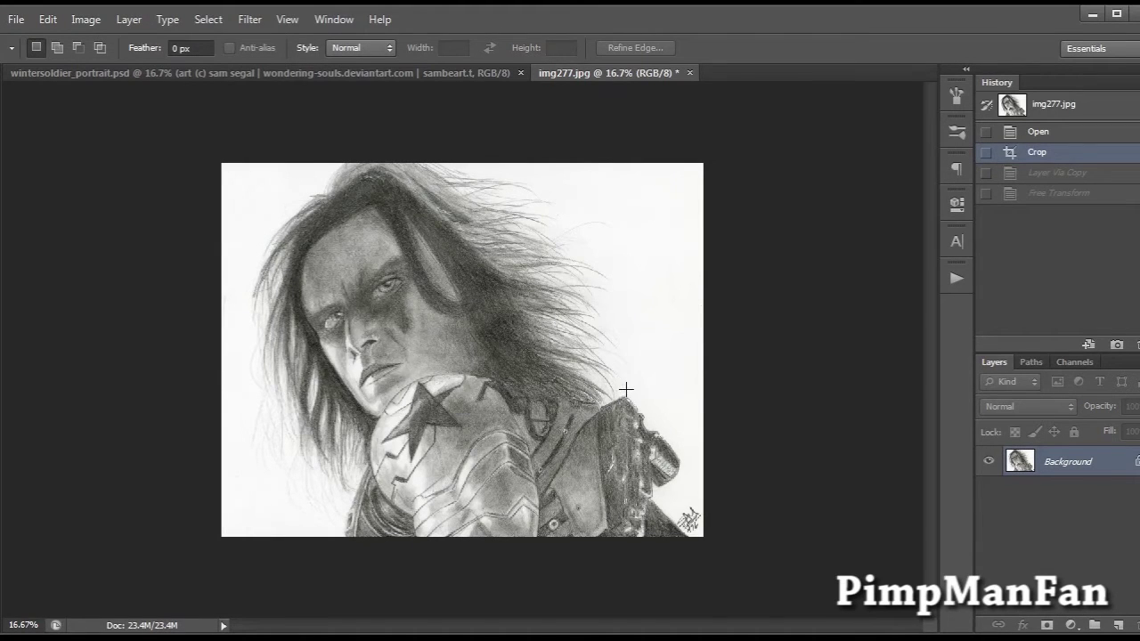
- Hide every layer above the Background in wintersoldier_portrait.psd
{"action": "key", "text": "ctrl+Tab"}
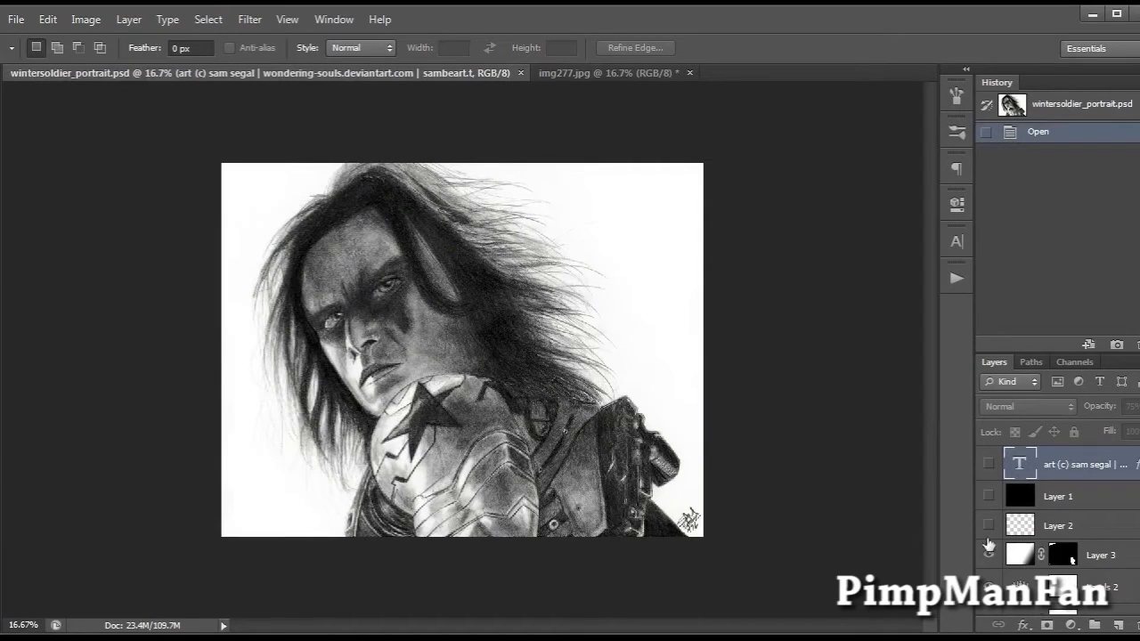
{"action": "left_click", "coordinate": [989, 525]}
{"action": "scroll", "coordinate": [1072, 559], "scroll_direction": "down", "scroll_amount": 2}
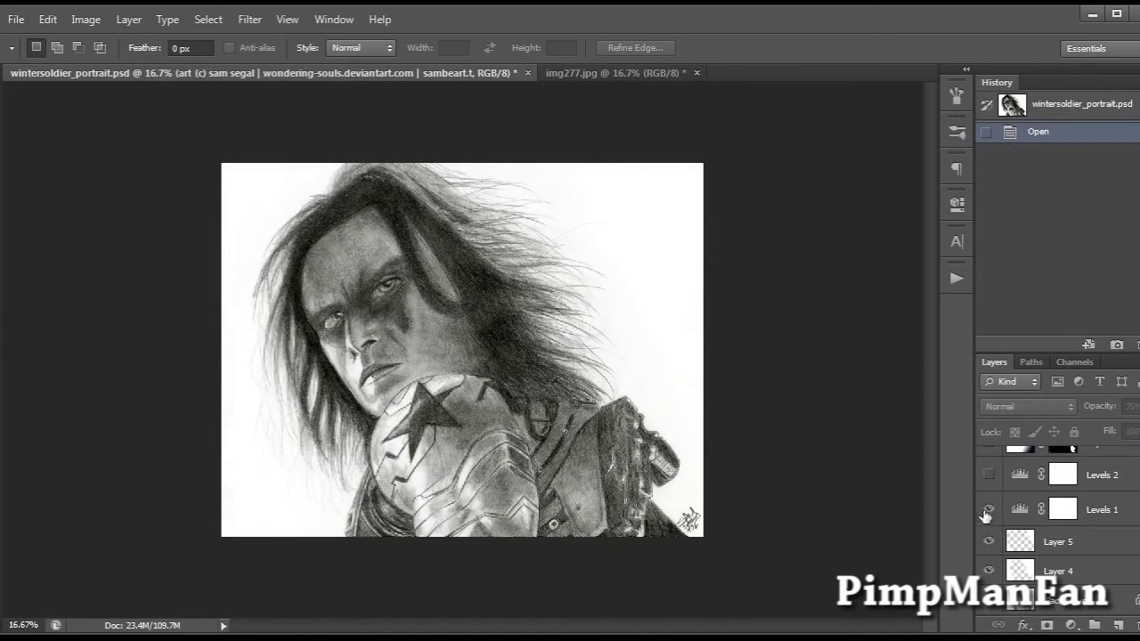
{"action": "left_click", "coordinate": [988, 542]}
{"action": "scroll", "coordinate": [1118, 594], "scroll_direction": "up", "scroll_amount": 2}
{"action": "scroll", "coordinate": [1118, 594], "scroll_direction": "down", "scroll_amount": 2}
- Compare img277.jpg with the bare Background of wintersoldier_portrait.psd, and close img277.jpg without saving its changes
{"action": "key", "text": "ctrl+Tab"}
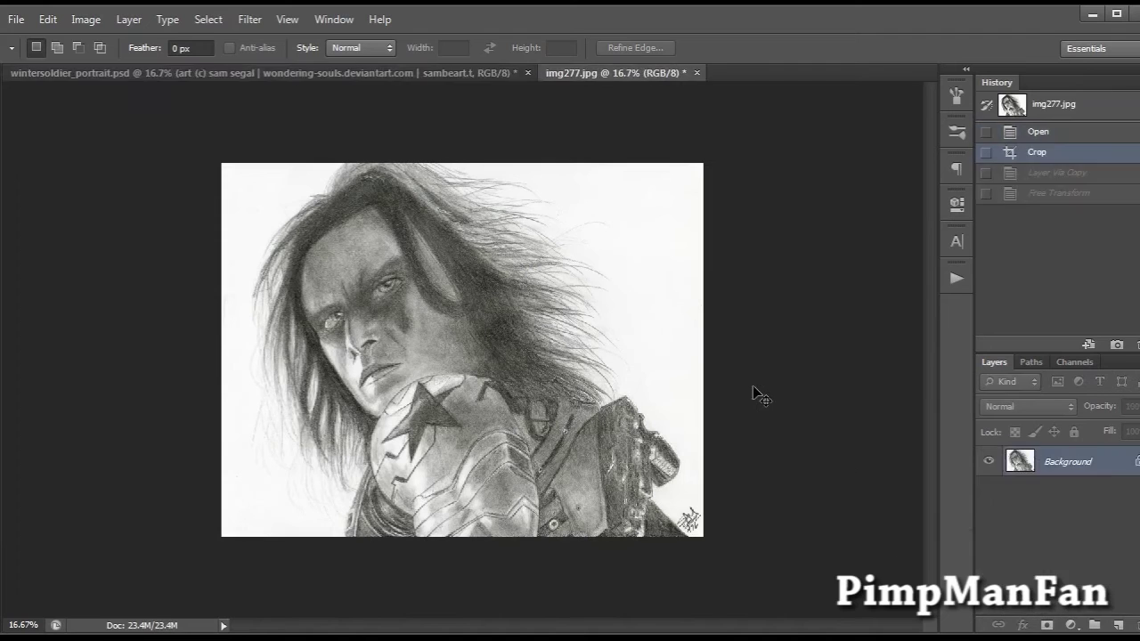
{"action": "key", "text": "ctrl+Tab"}
{"action": "key", "text": "ctrl+Tab"}
{"action": "key", "text": "ctrl+Tab"}
{"action": "key", "text": "ctrl+Tab"}
{"action": "key", "text": "ctrl+Tab"}
{"action": "key", "text": "ctrl+Tab"}
{"action": "key", "text": "ctrl+w"}
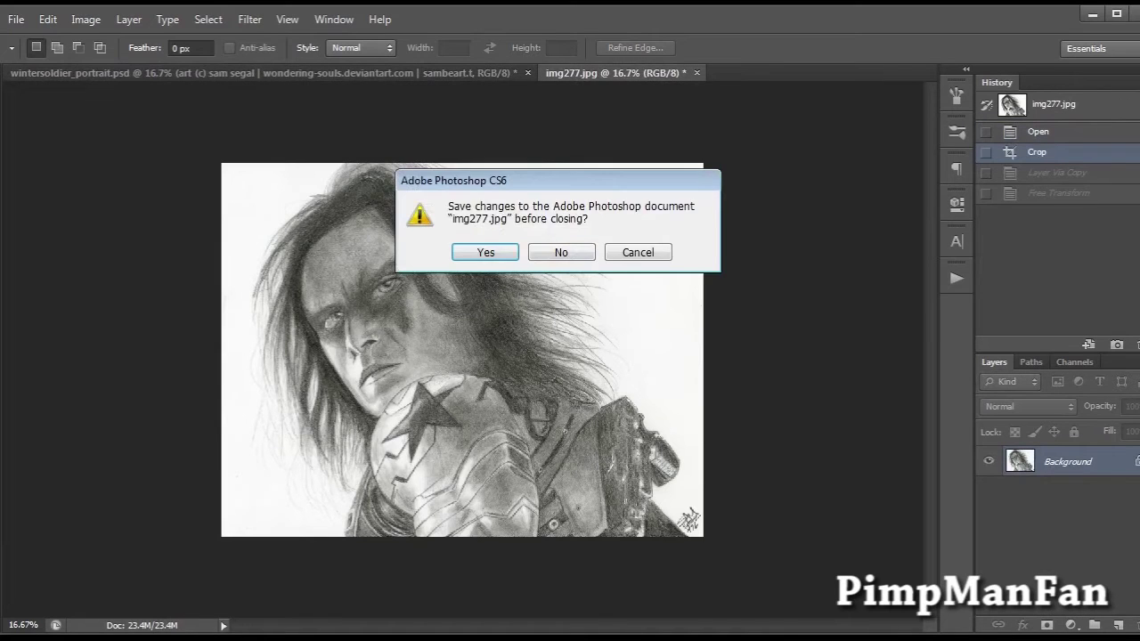
{"action": "key", "text": "n"}
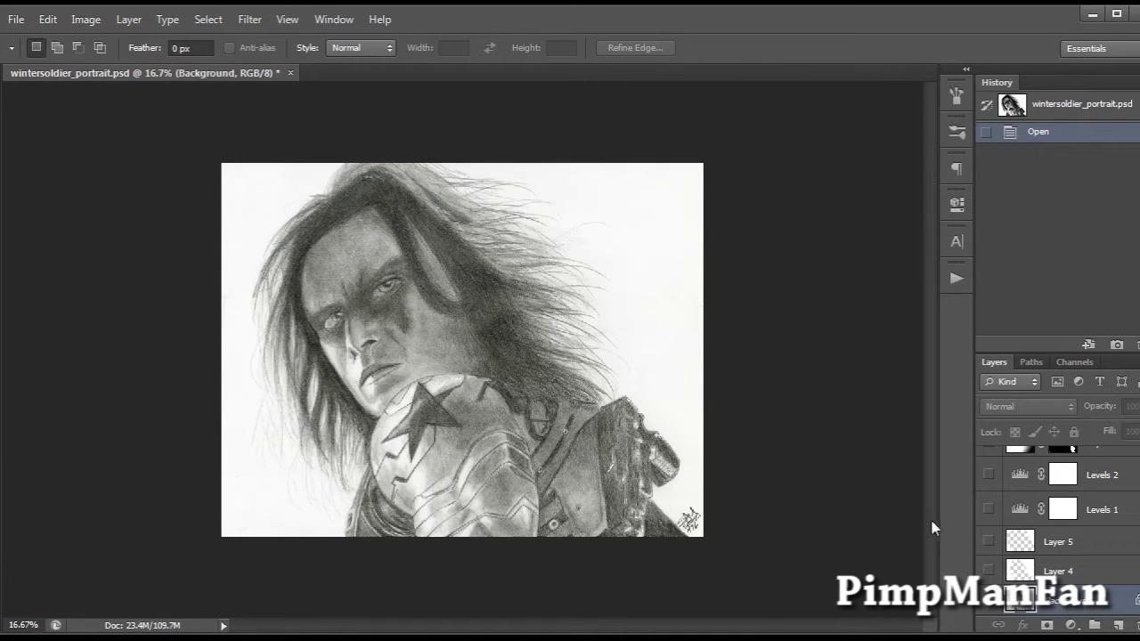
- Try painting loops on the Background's white area beside the hair with the Brush, and undo the stroke
{"action": "key", "text": "b"}
{"action": "mouse_move", "coordinate": [663, 214]}
{"action": "left_mouse_down"}
{"action": "mouse_move", "coordinate": [634, 193]}
{"action": "mouse_move", "coordinate": [694, 276]}
{"action": "mouse_move", "coordinate": [606, 331]}
{"action": "mouse_move", "coordinate": [639, 334]}
{"action": "left_mouse_up"}
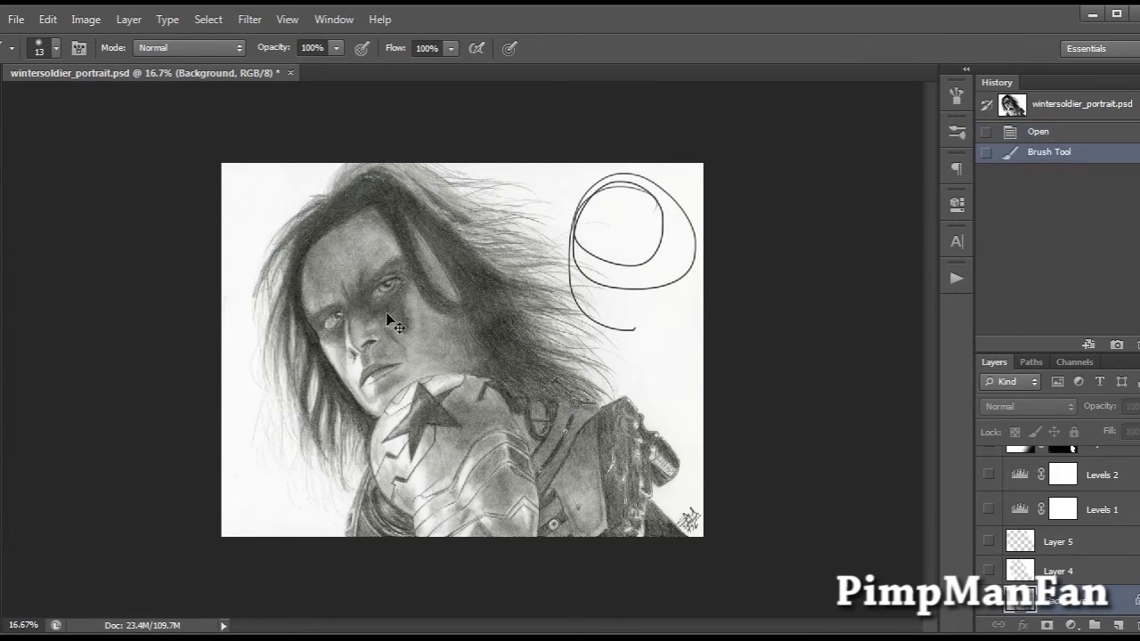
{"action": "key", "text": "ctrl+z"}
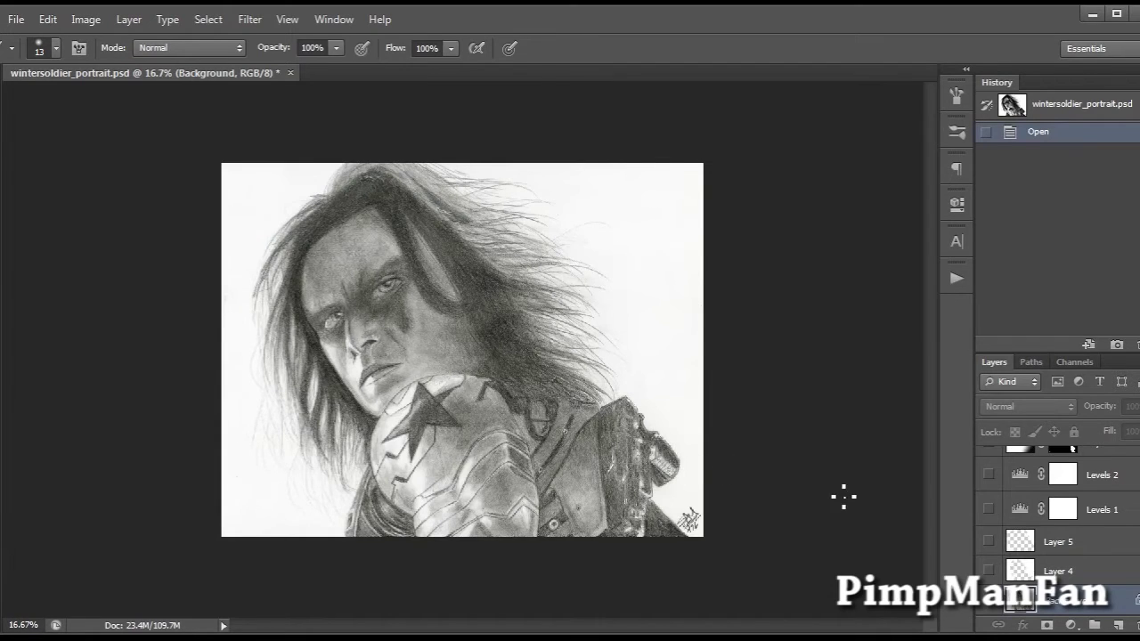
- View Layer 4 on its own, and check its effect over the Background by toggling its visibility
{"action": "left_click", "coordinate": [989, 571], "text": "alt"}
{"action": "left_click", "coordinate": [1036, 578]}
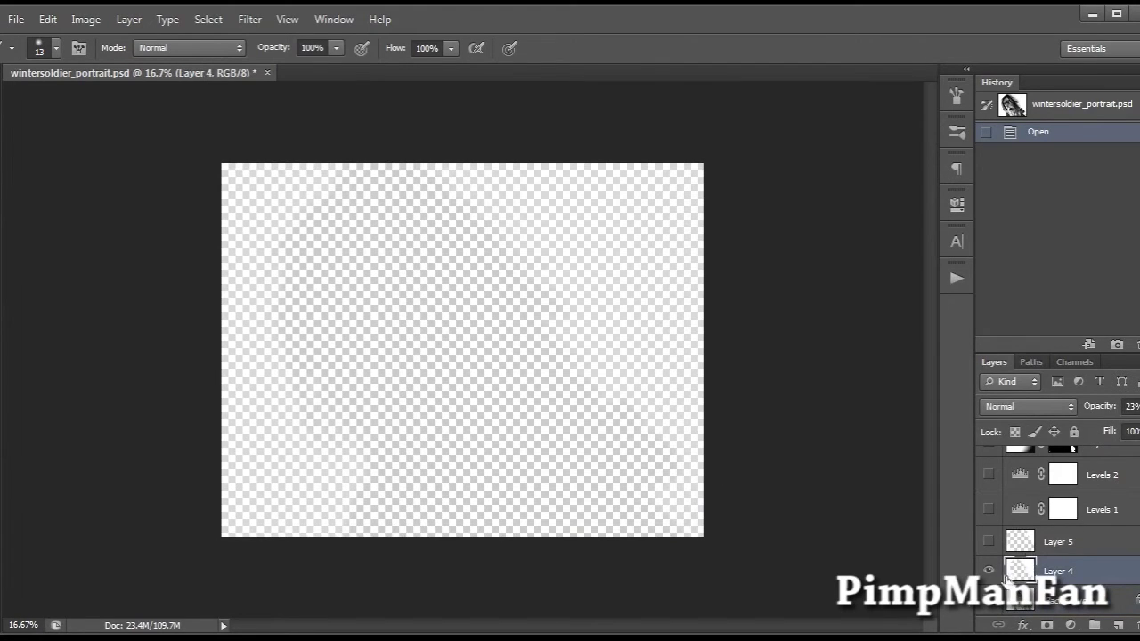
{"action": "left_click", "coordinate": [990, 602]}
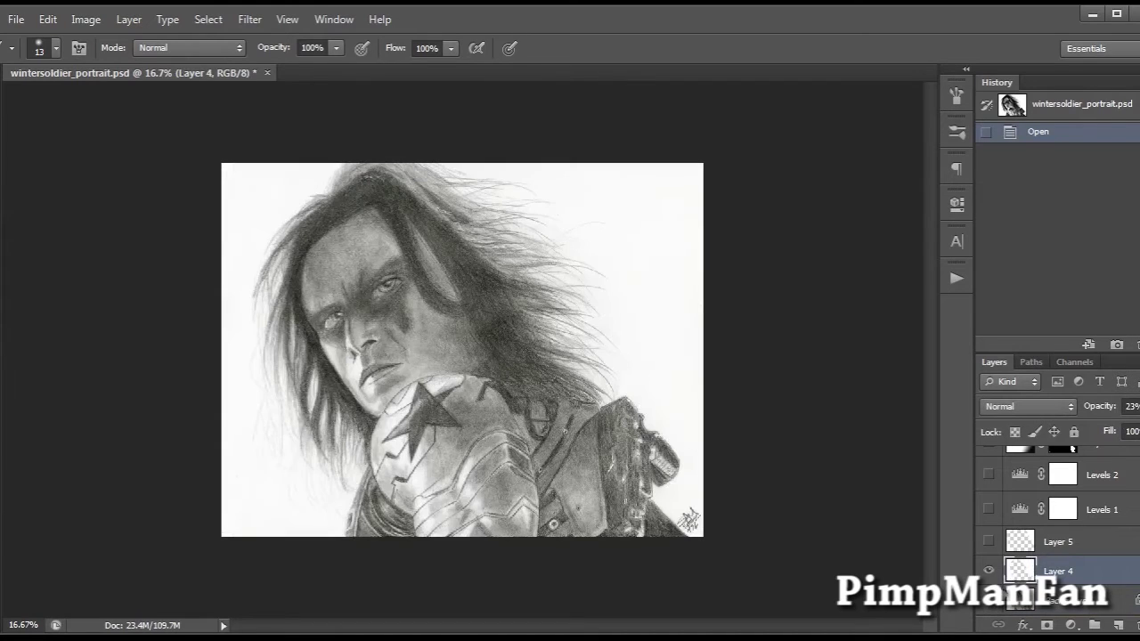
{"action": "left_click", "coordinate": [987, 571]}
- Try a gradient fill in a lassoed round area of the upper-right background on a new layer, and revert the history to Open
{"action": "key", "text": "m"}
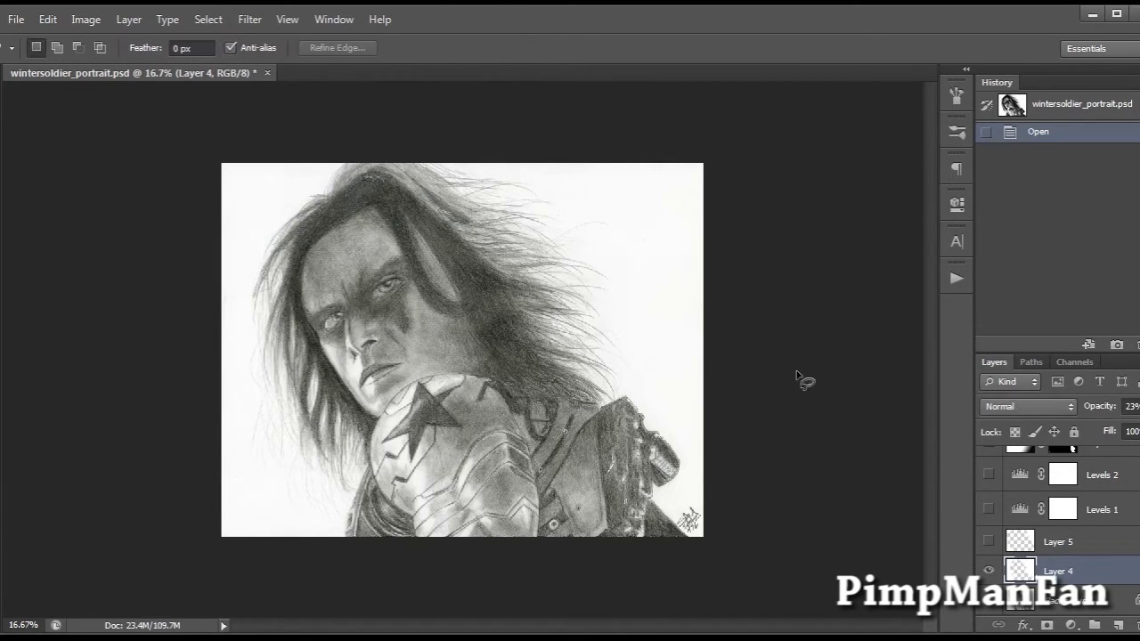
{"action": "key", "text": "ctrl+shift+n"}
{"action": "key", "text": "Return"}
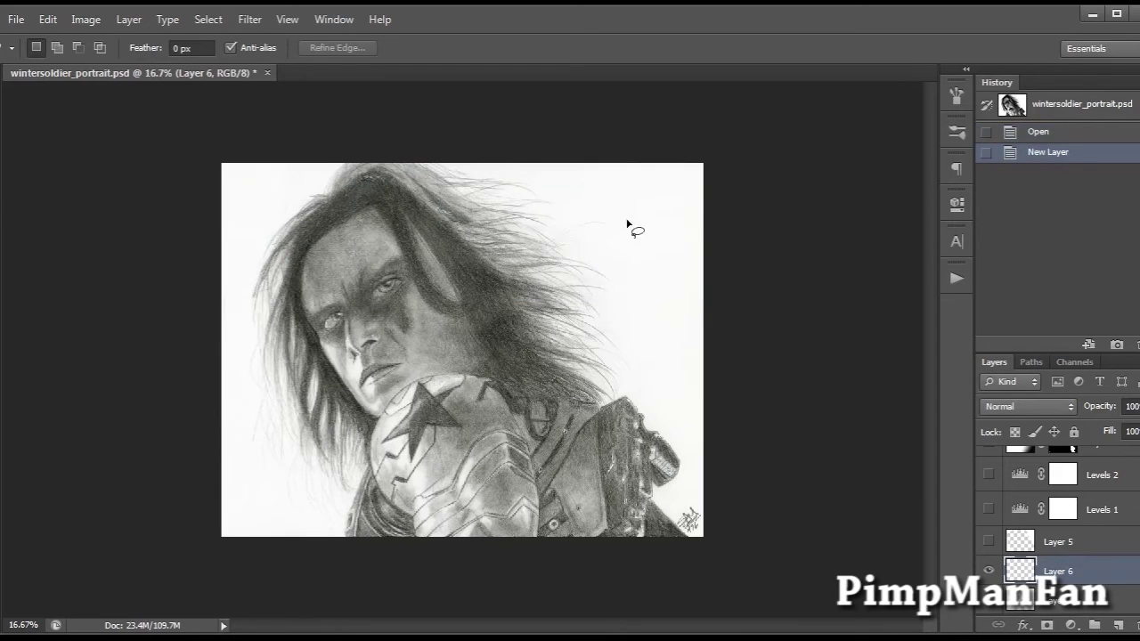
{"action": "mouse_move", "coordinate": [667, 186]}
{"action": "left_mouse_down"}
{"action": "mouse_move", "coordinate": [687, 200]}
{"action": "mouse_move", "coordinate": [698, 267]}
{"action": "left_mouse_up"}
{"action": "key", "text": "g"}
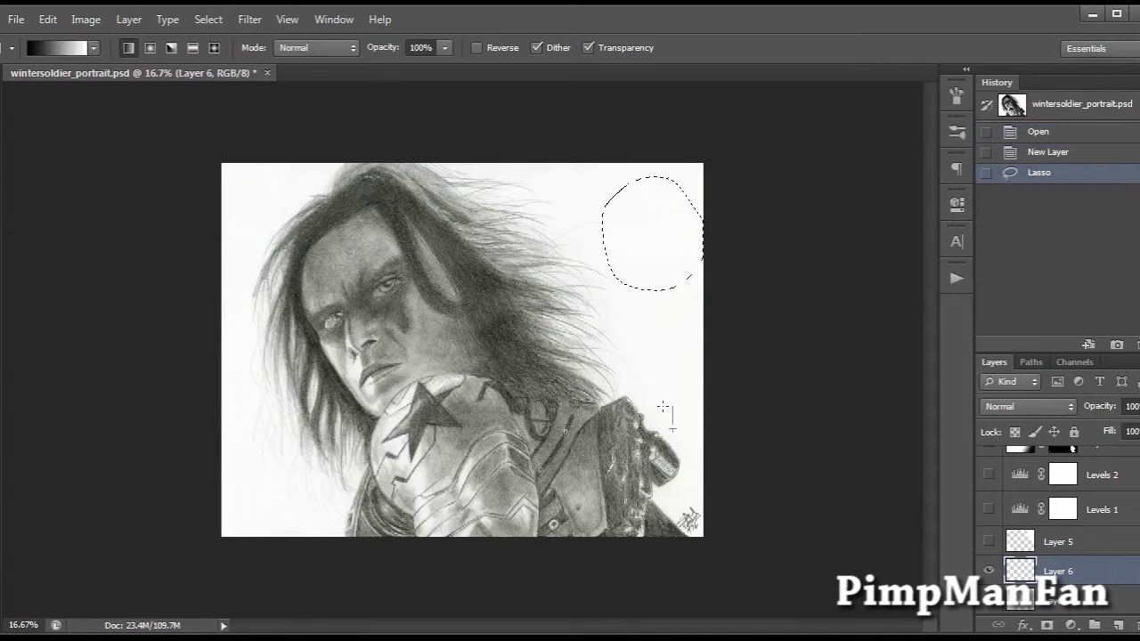
{"action": "left_click_drag", "start_coordinate": [671, 428], "coordinate": [712, 374]}
{"action": "key", "text": "ctrl+d"}
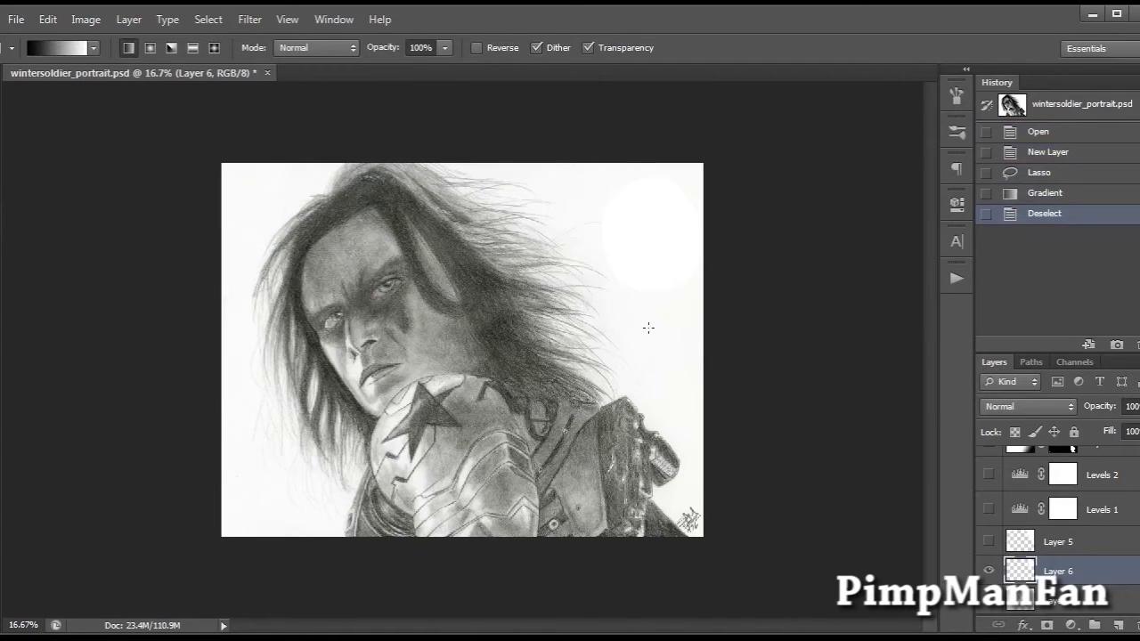
{"action": "left_click", "coordinate": [1054, 155]}
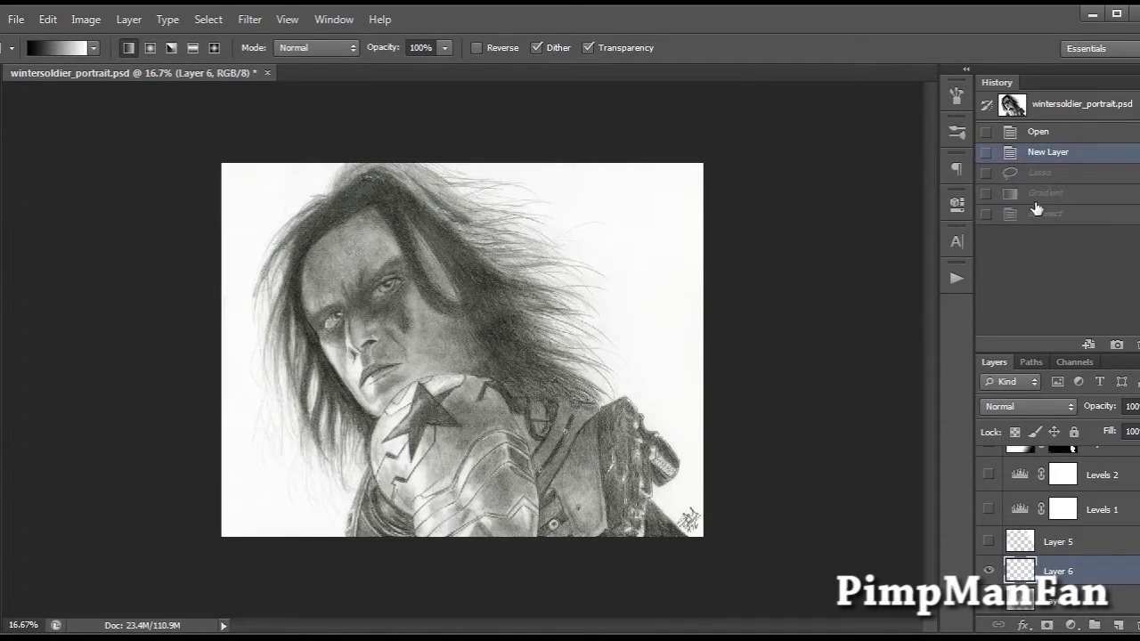
{"action": "left_click", "coordinate": [1040, 132]}
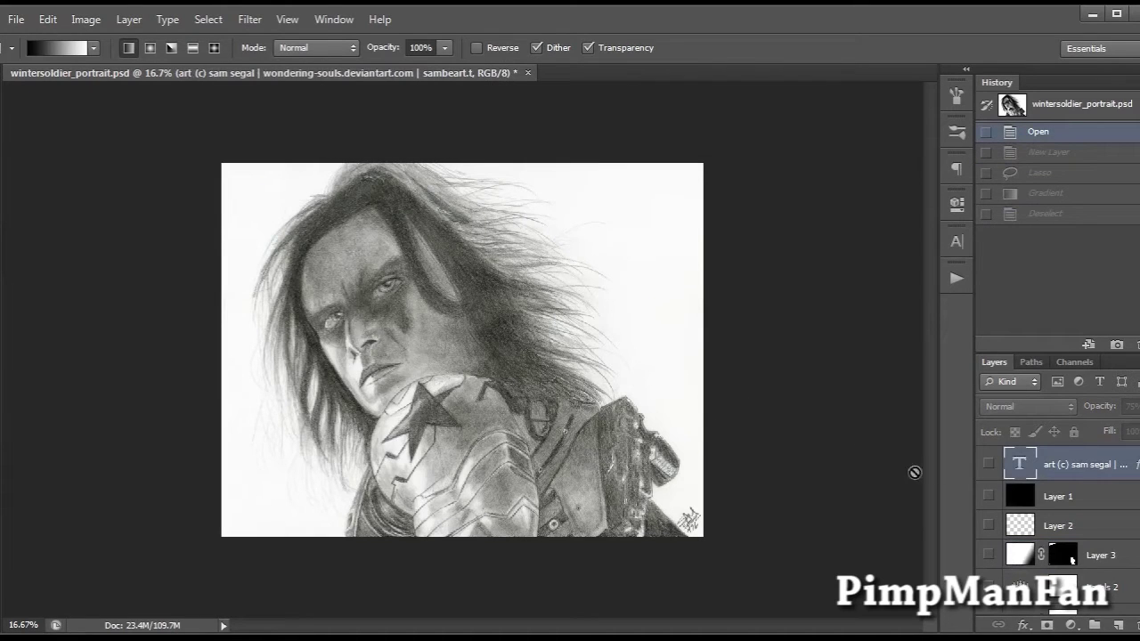
- Make Layer 4 and Layer 5 visible above the Background
{"action": "key", "text": "m"}
{"action": "scroll", "coordinate": [1071, 559], "scroll_direction": "down", "scroll_amount": 4}
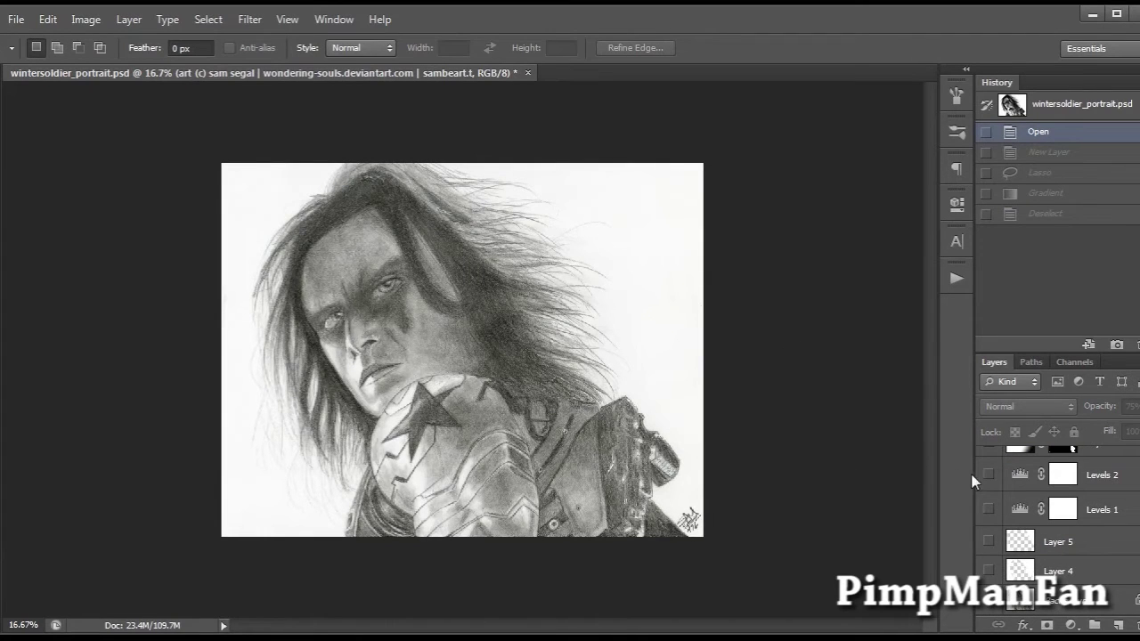
{"action": "left_click_drag", "start_coordinate": [988, 569], "coordinate": [988, 541]}
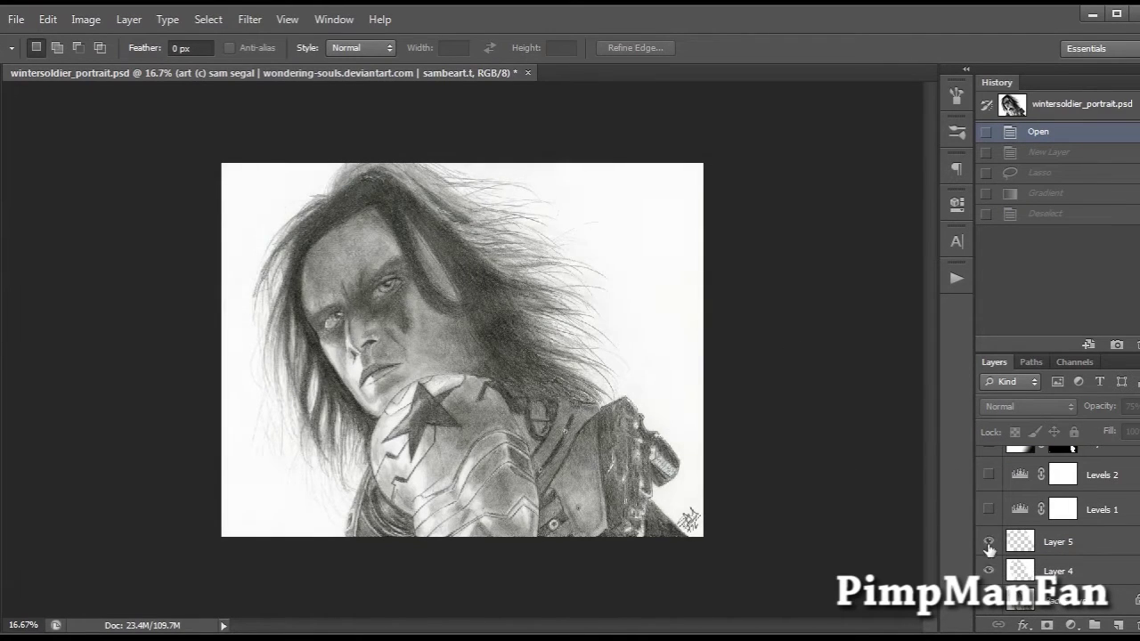
- Load the painted area of Layer 5 as a selection to inspect its extent, and deselect it
{"action": "left_click", "coordinate": [1057, 545]}
{"action": "left_click", "coordinate": [1021, 545], "text": "ctrl"}
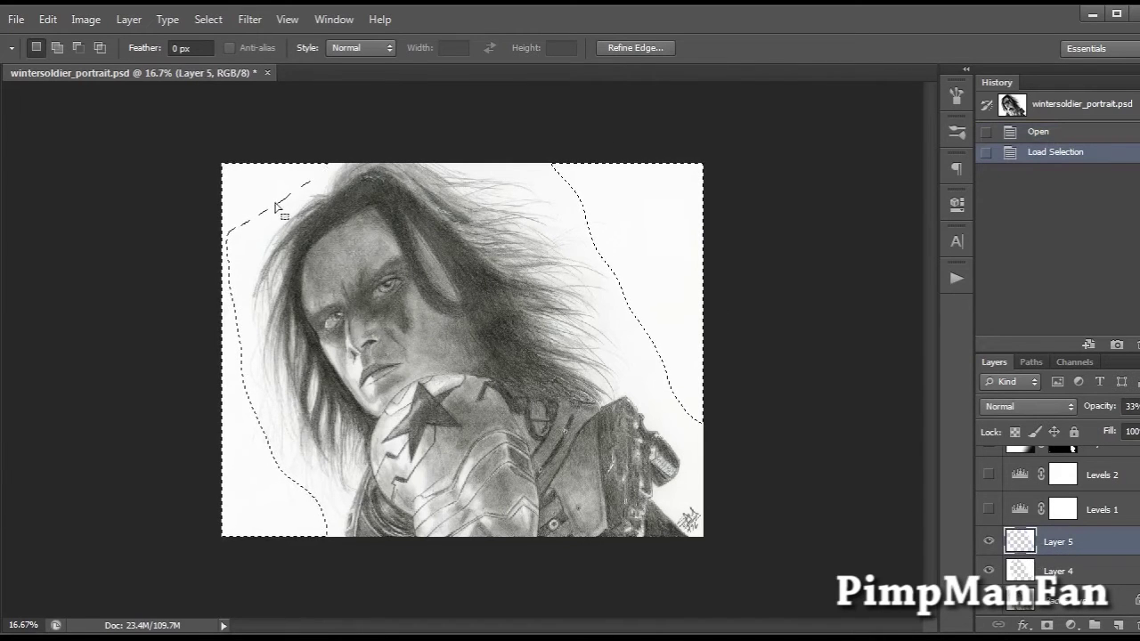
{"action": "key", "text": "ctrl+d"}
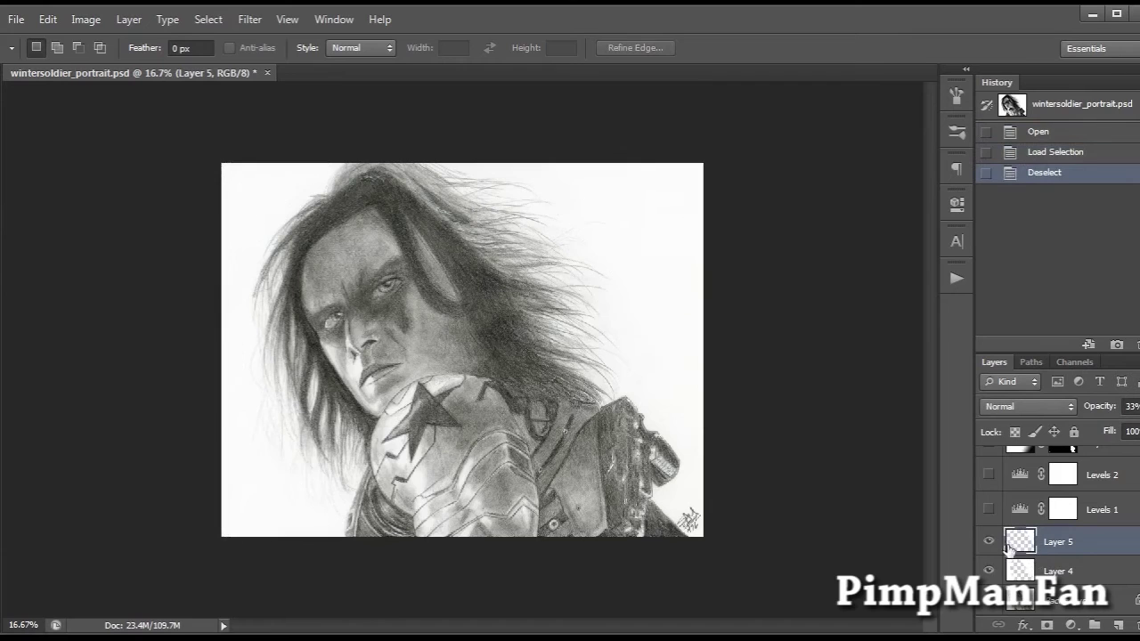
- Select the mask of the Levels 1 adjustment layer, and look up Levels among the available adjustment layer types
{"action": "left_click", "coordinate": [1115, 575]}
{"action": "left_click", "coordinate": [1062, 509]}
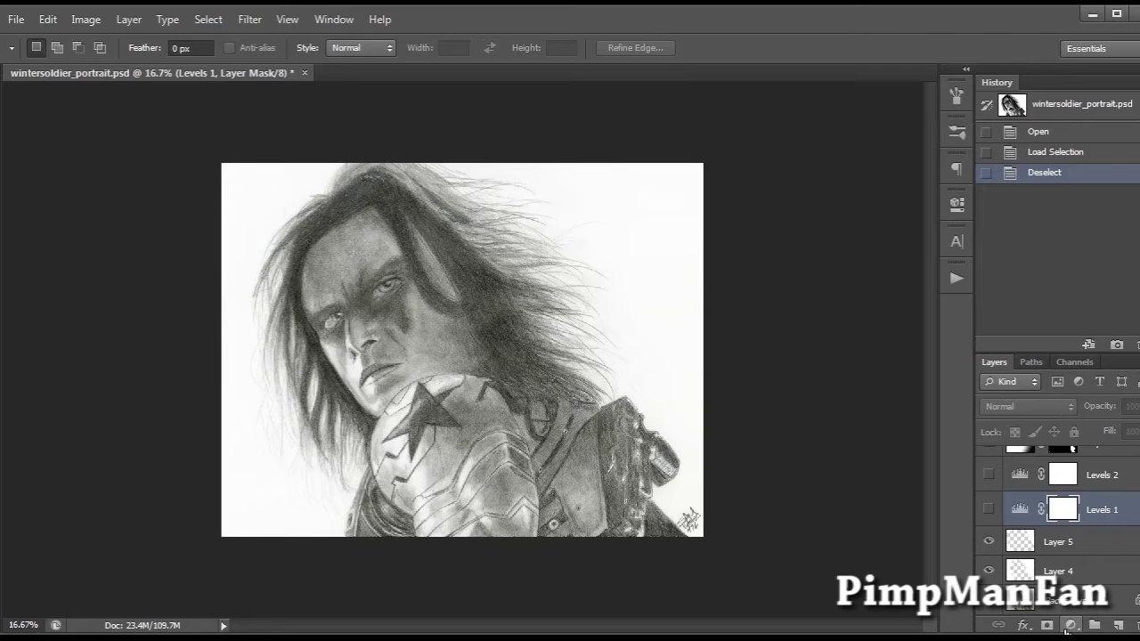
{"action": "left_click", "coordinate": [1070, 626]}
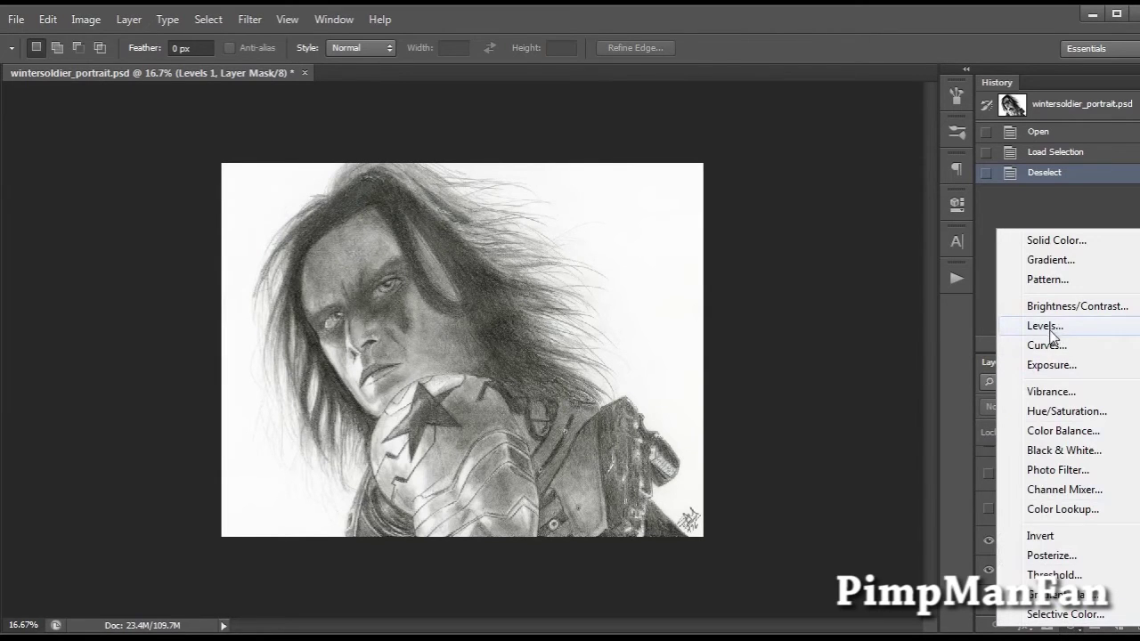
{"action": "left_click", "coordinate": [921, 448]}
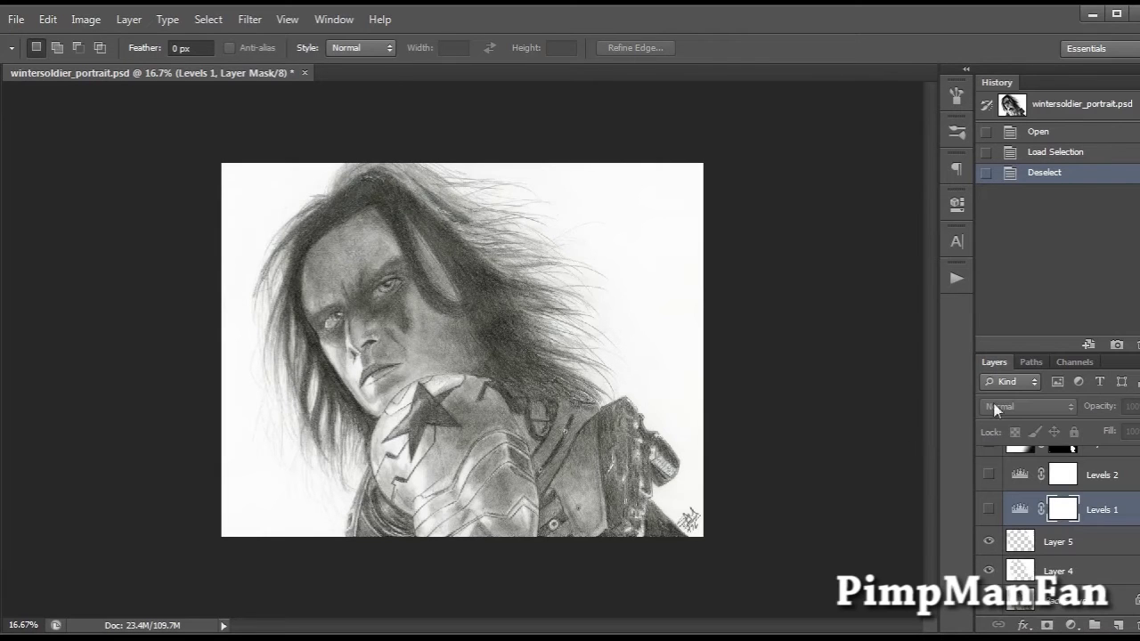
- Show the Levels 1 adjustment layer to examine its effect and its settings, and hide it again
{"action": "left_click", "coordinate": [988, 510]}
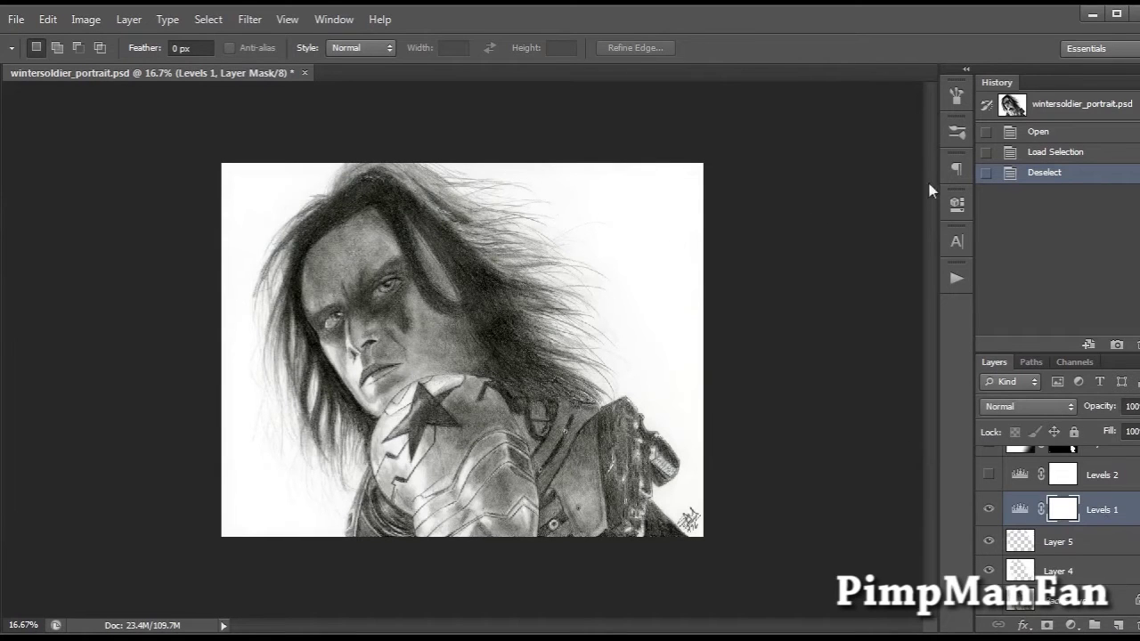
{"action": "left_click", "coordinate": [956, 203]}
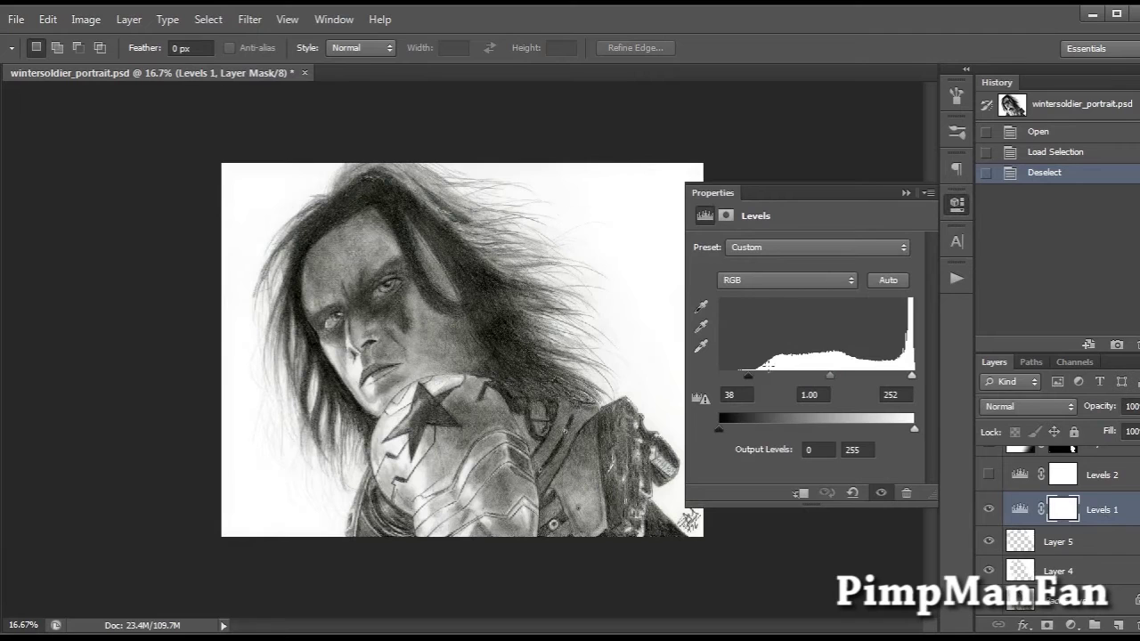
{"action": "left_click", "coordinate": [989, 509]}
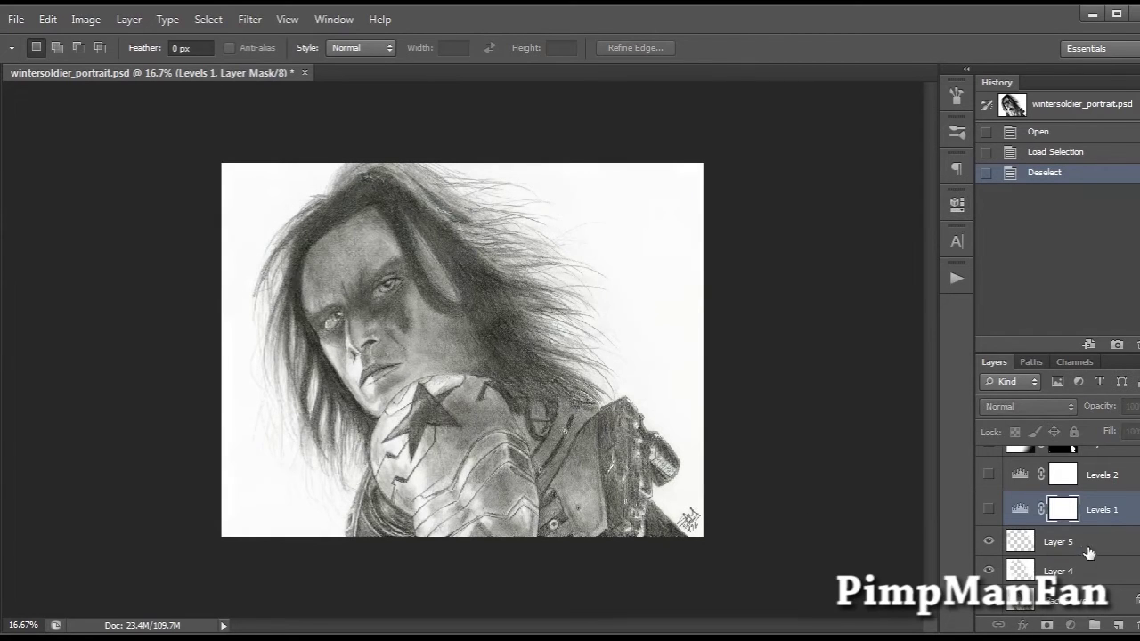
- Add a new Levels adjustment layer directly above Layer 5
{"action": "left_click", "coordinate": [1057, 542]}
{"action": "left_click", "coordinate": [1070, 625]}
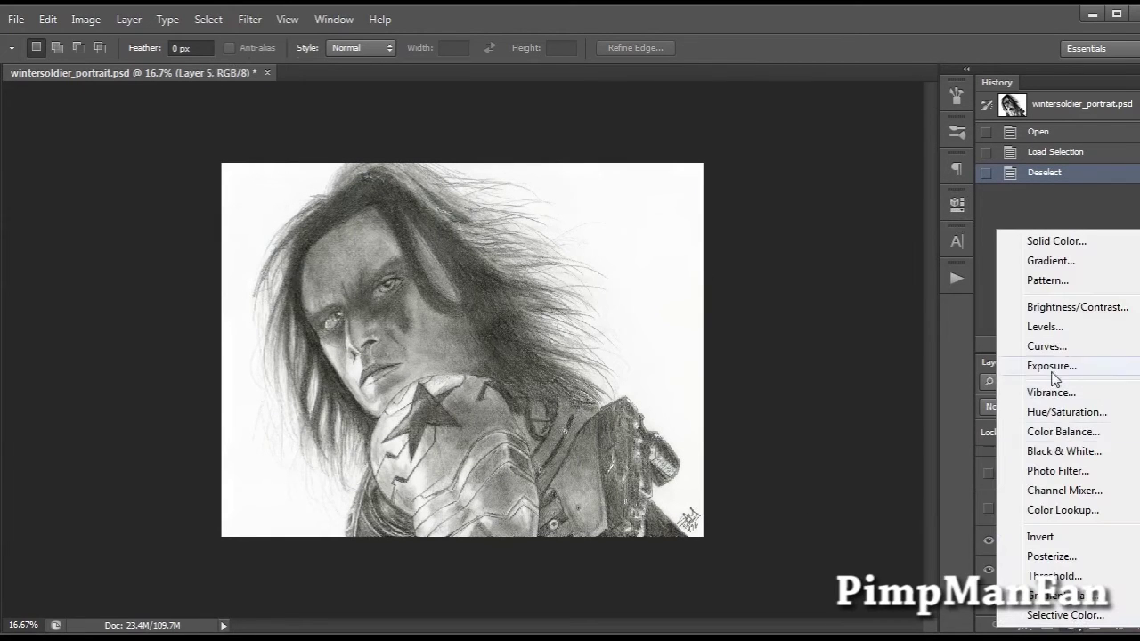
{"action": "left_click", "coordinate": [1068, 329]}
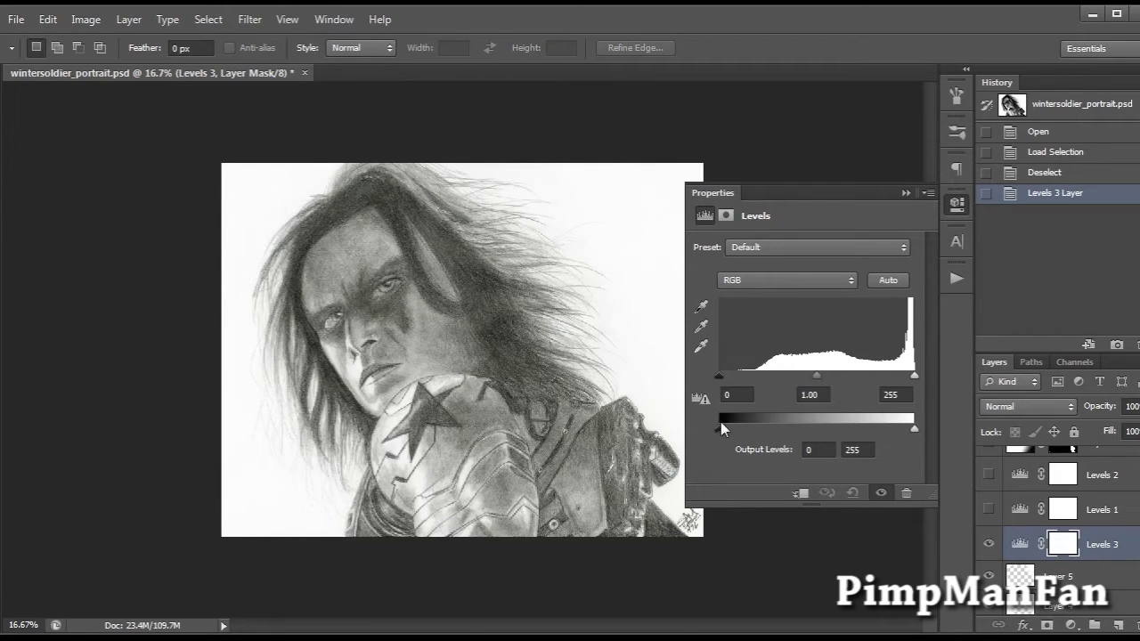
- Try narrowing the output levels of the new Levels layer to 111 and 166, and undo the change
{"action": "left_click_drag", "start_coordinate": [913, 429], "coordinate": [846, 432]}
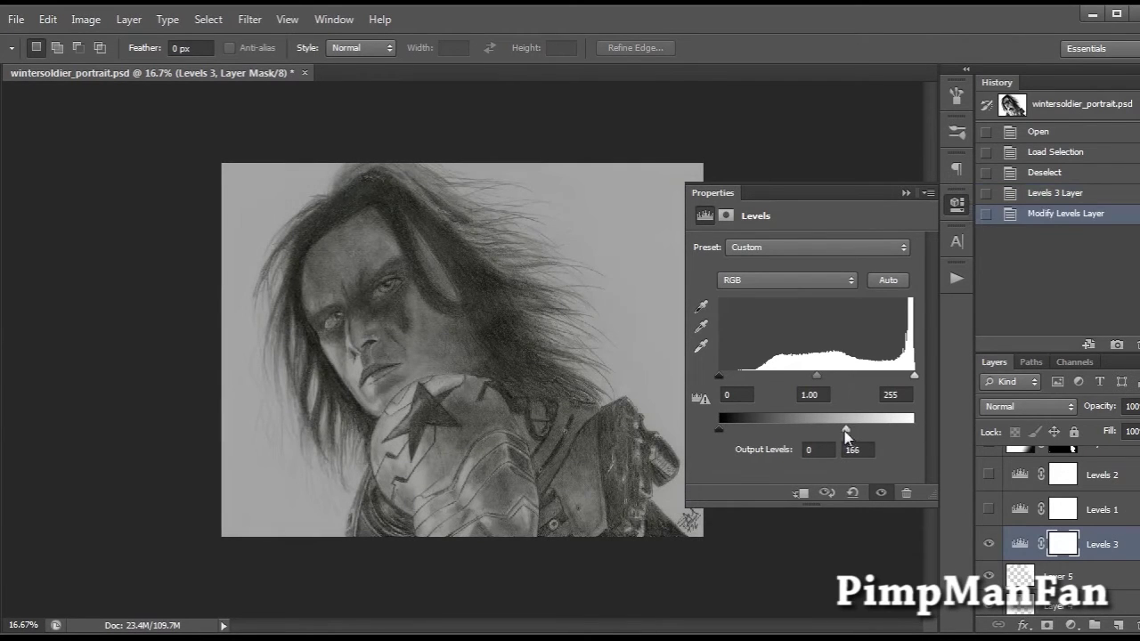
{"action": "left_click_drag", "start_coordinate": [719, 429], "coordinate": [787, 427]}
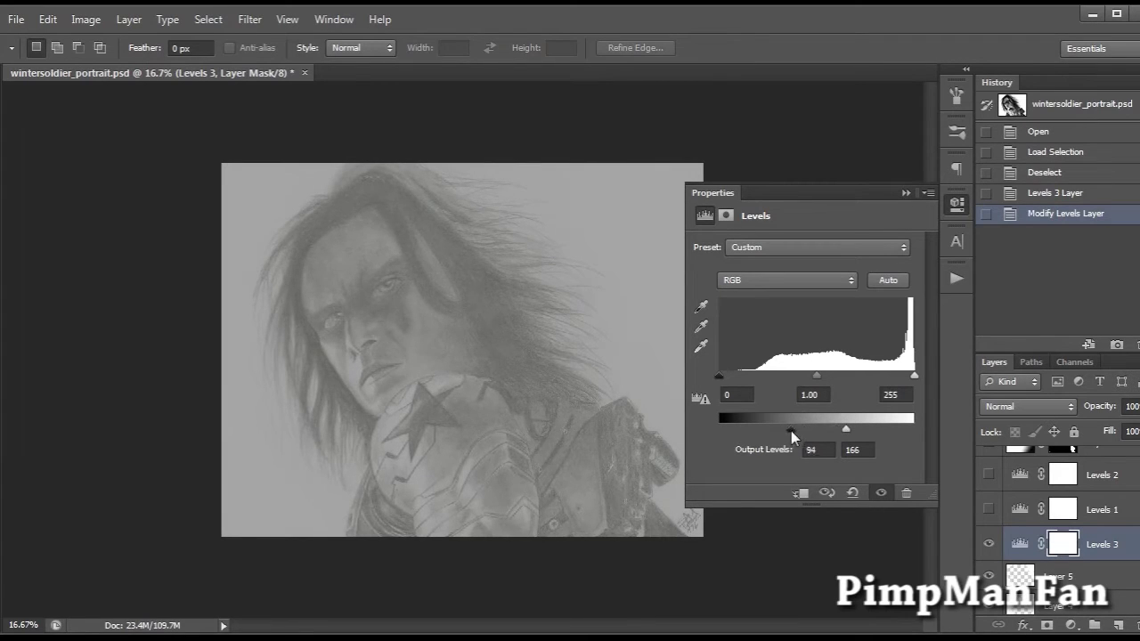
{"action": "left_click_drag", "start_coordinate": [789, 431], "coordinate": [805, 430]}
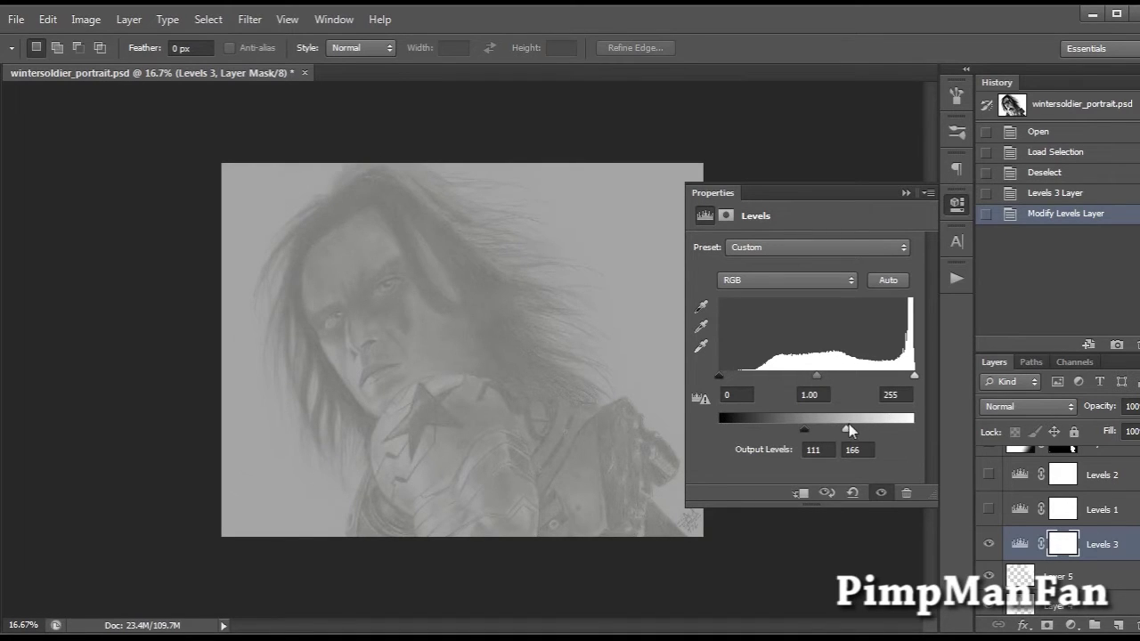
{"action": "key", "text": "ctrl+z"}
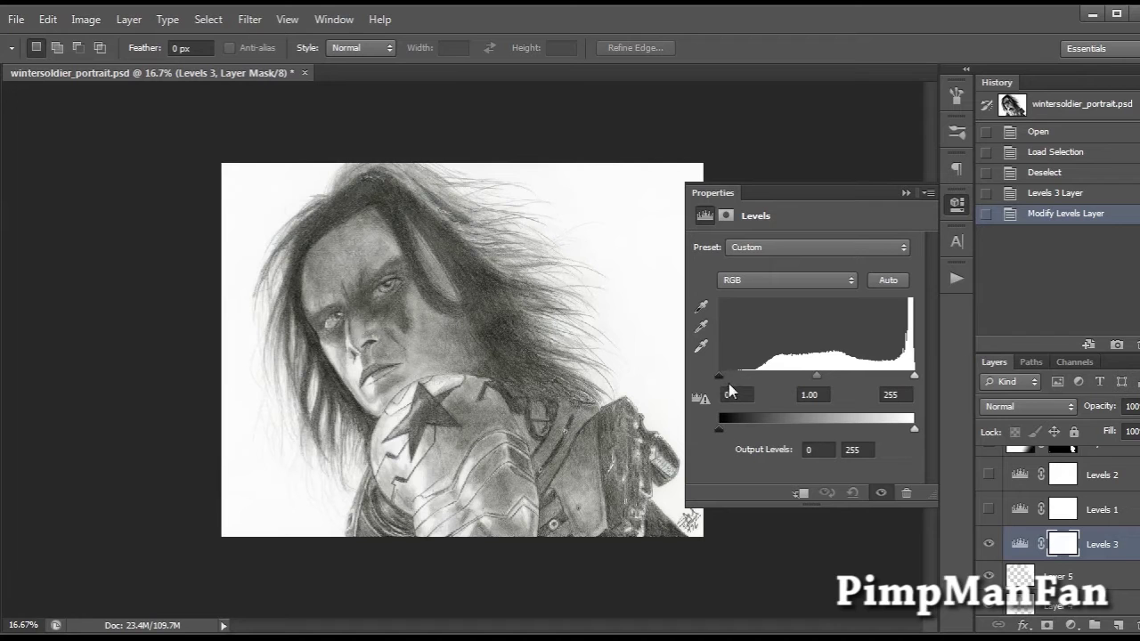
- Try raising the black input level of the new Levels layer to 102, and return it to 0
{"action": "left_click_drag", "start_coordinate": [723, 377], "coordinate": [675, 381]}
{"action": "left_click_drag", "start_coordinate": [915, 375], "coordinate": [941, 382]}
{"action": "mouse_move", "coordinate": [810, 386]}
{"action": "left_mouse_down"}
{"action": "mouse_move", "coordinate": [765, 378]}
{"action": "mouse_move", "coordinate": [885, 381]}
{"action": "mouse_move", "coordinate": [817, 378]}
{"action": "mouse_move", "coordinate": [832, 393]}
{"action": "mouse_move", "coordinate": [816, 378]}
{"action": "left_mouse_up"}
{"action": "left_click_drag", "start_coordinate": [722, 378], "coordinate": [797, 378]}
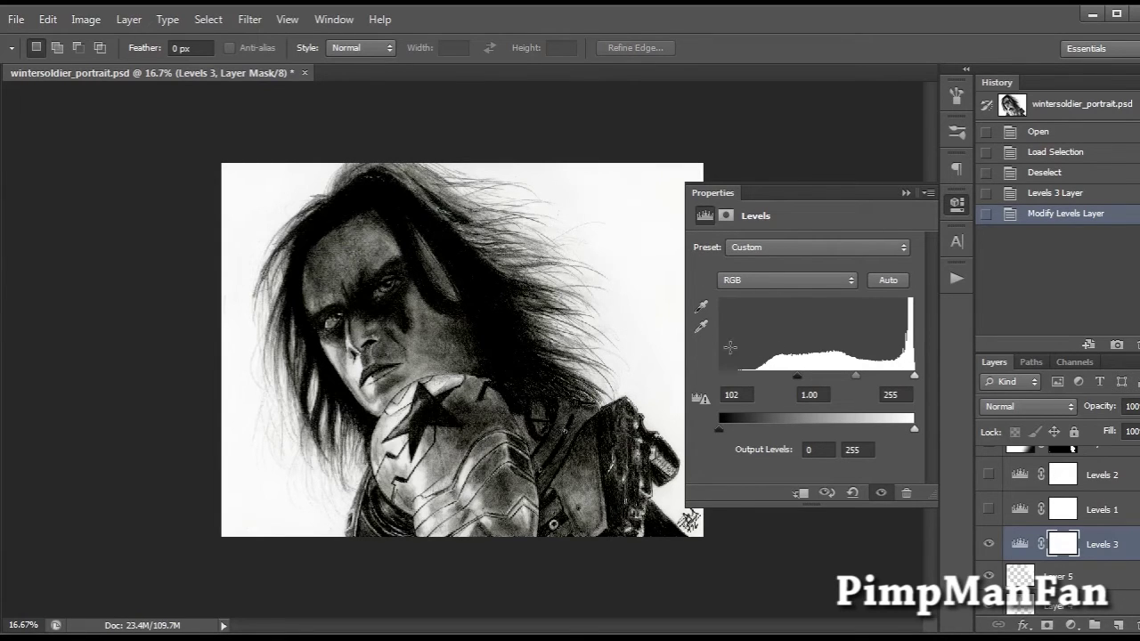
{"action": "left_click_drag", "start_coordinate": [804, 381], "coordinate": [719, 377]}
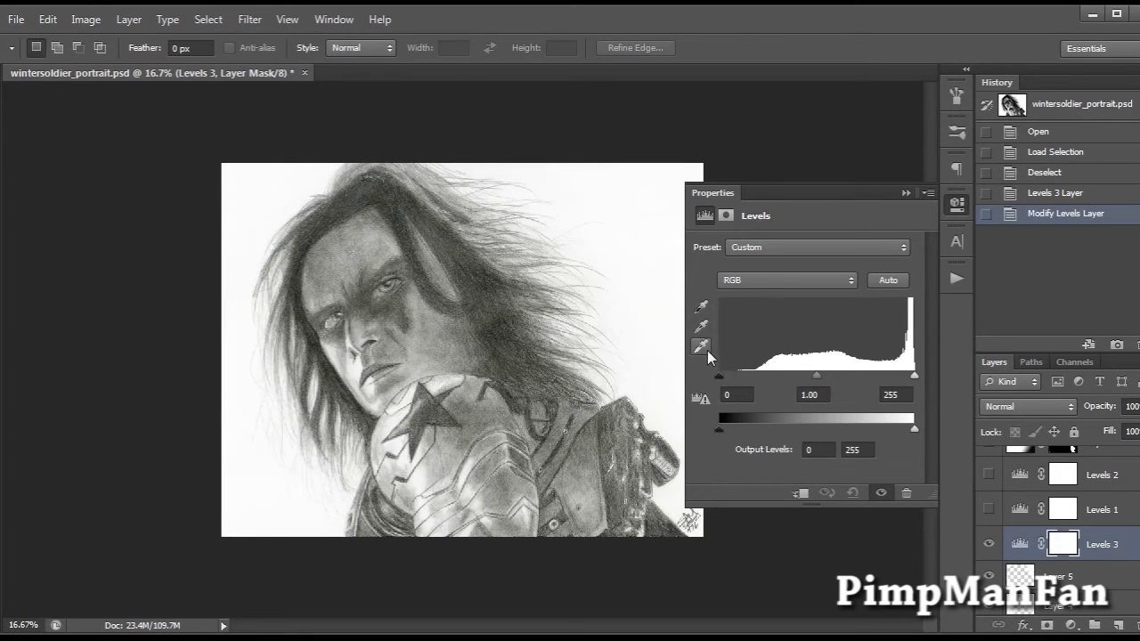
- Set the black point of the new Levels layer by sampling different spots in the dark hair above the forehead
{"action": "left_click", "coordinate": [702, 306]}
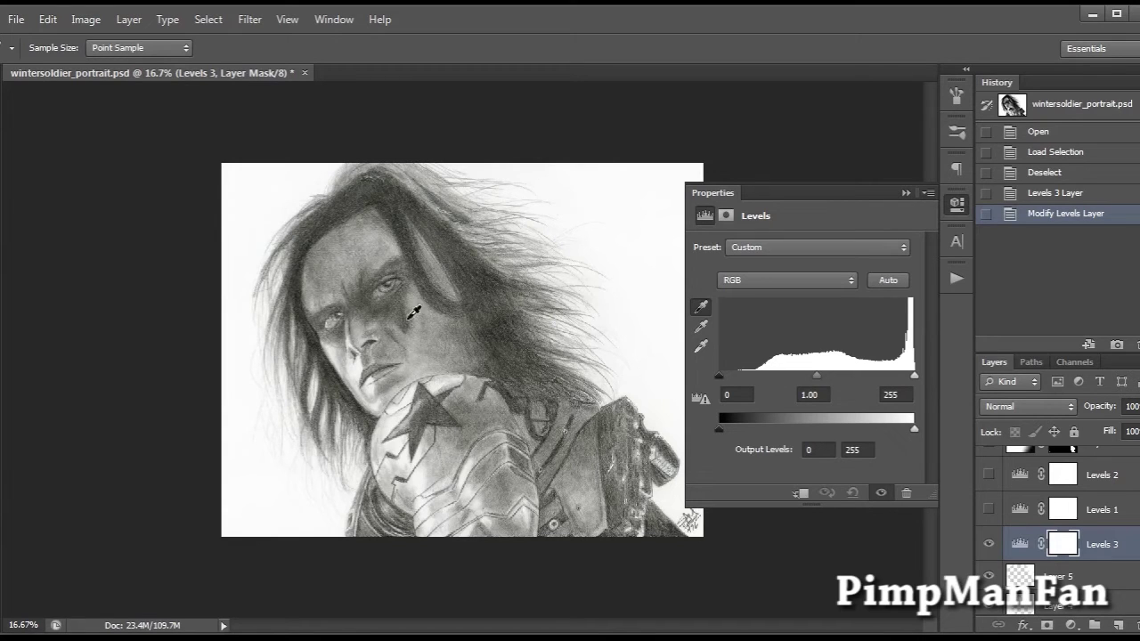
{"action": "left_click", "coordinate": [326, 212]}
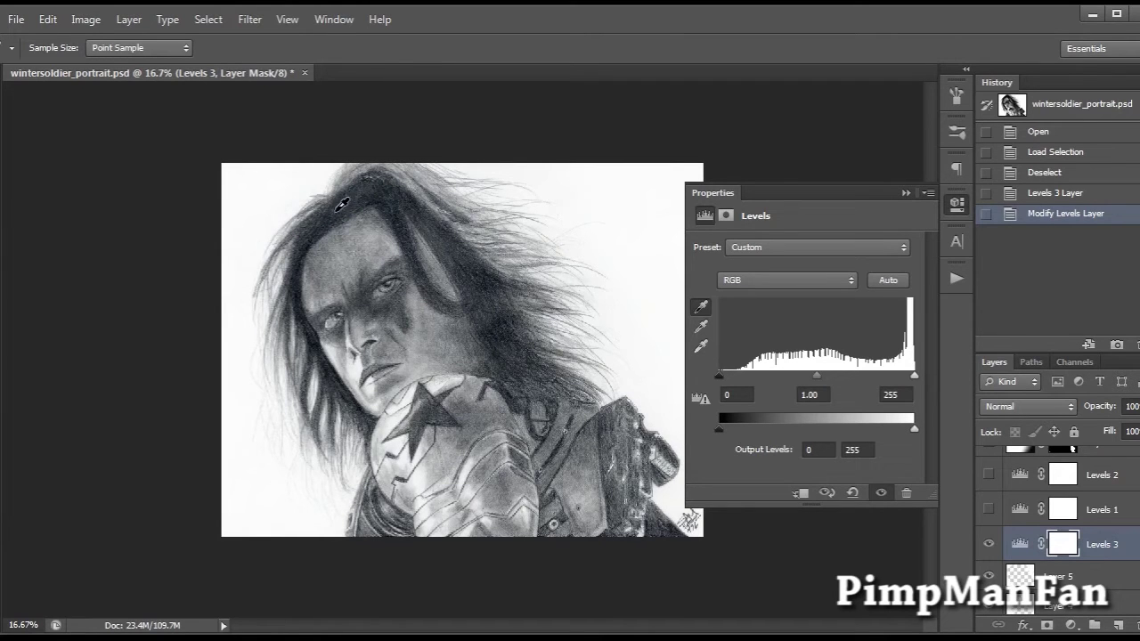
{"action": "left_click", "coordinate": [346, 206]}
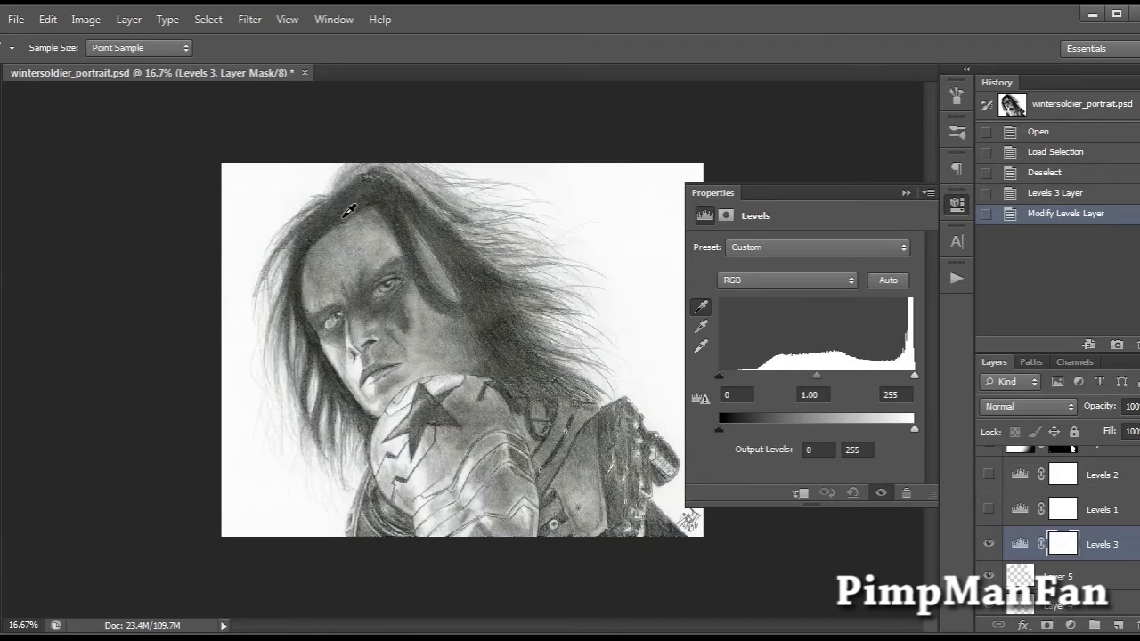
{"action": "left_click", "coordinate": [347, 205]}
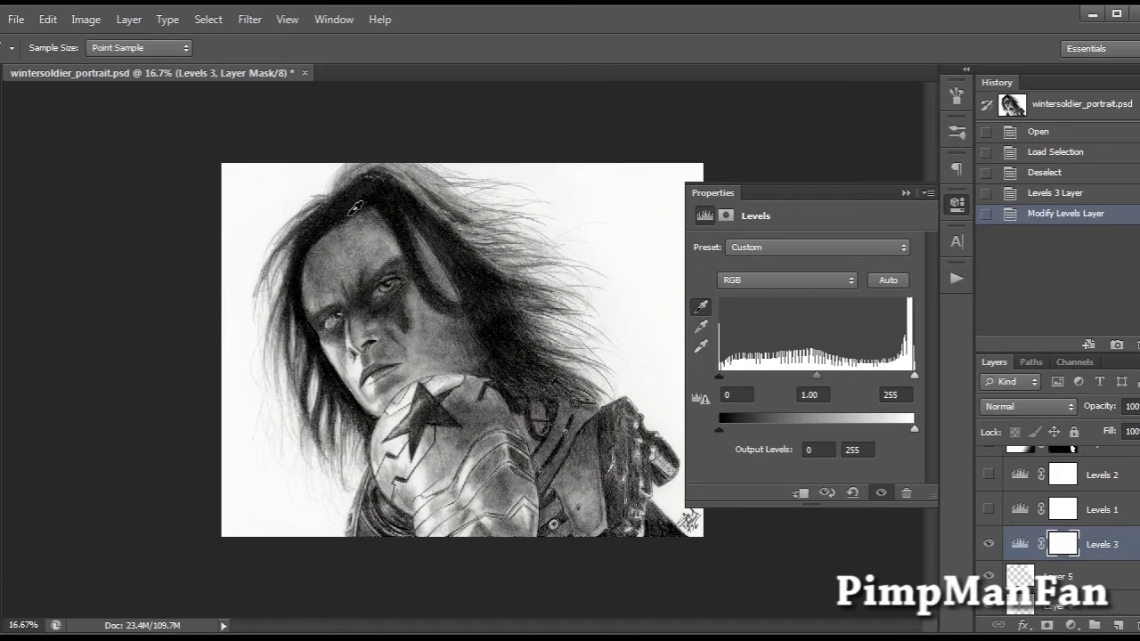
- Try setting the white point by sampling the face beside the nose, and undo the sampled levels
{"action": "left_click", "coordinate": [701, 346]}
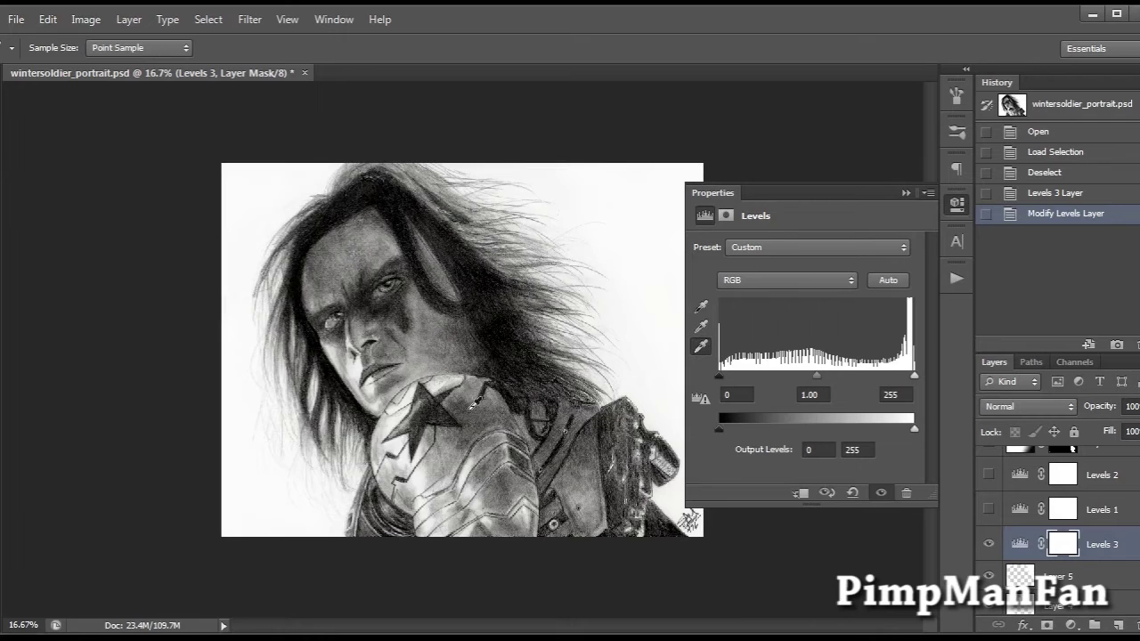
{"action": "left_click", "coordinate": [340, 349]}
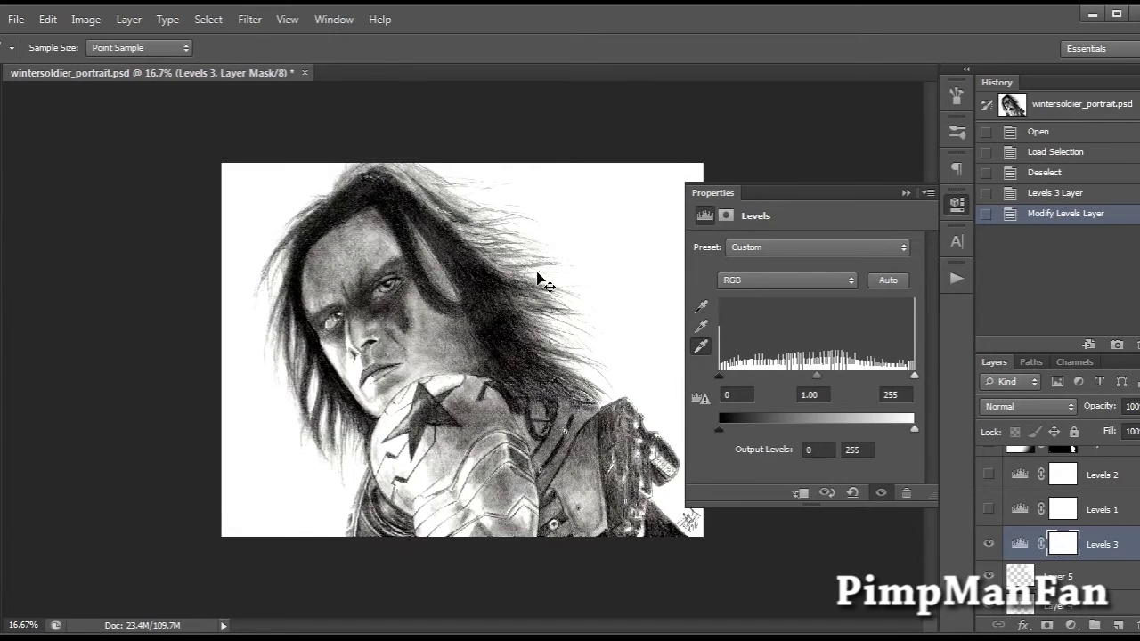
{"action": "key", "text": "ctrl+z"}
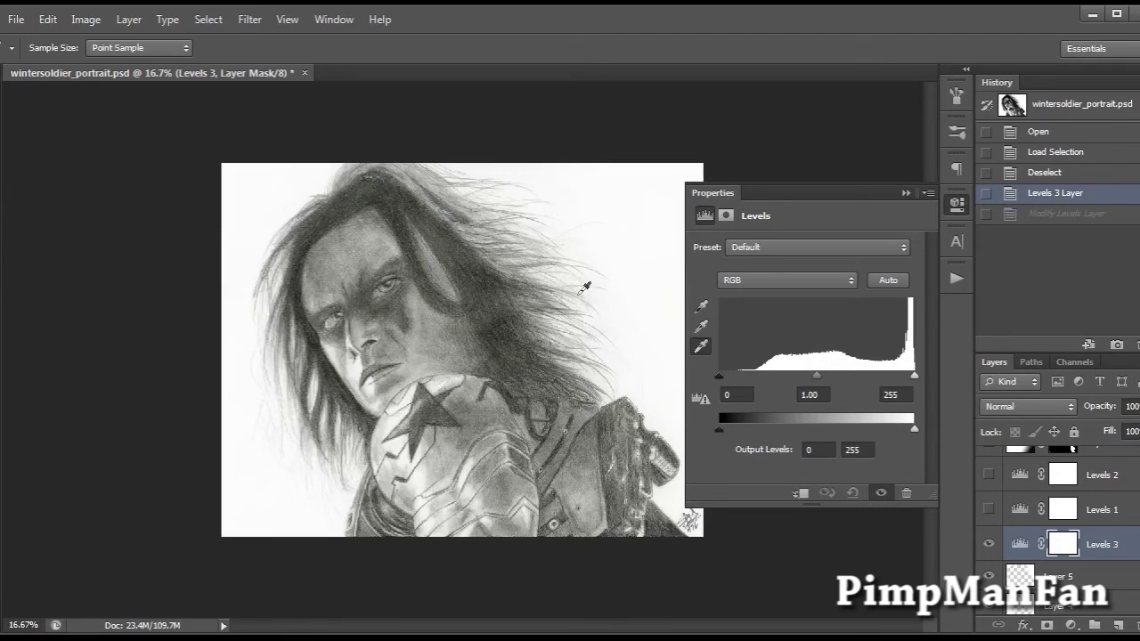
- Set the black input level of the new Levels layer to 46, and make Levels 1 visible above it
{"action": "left_click", "coordinate": [701, 346]}
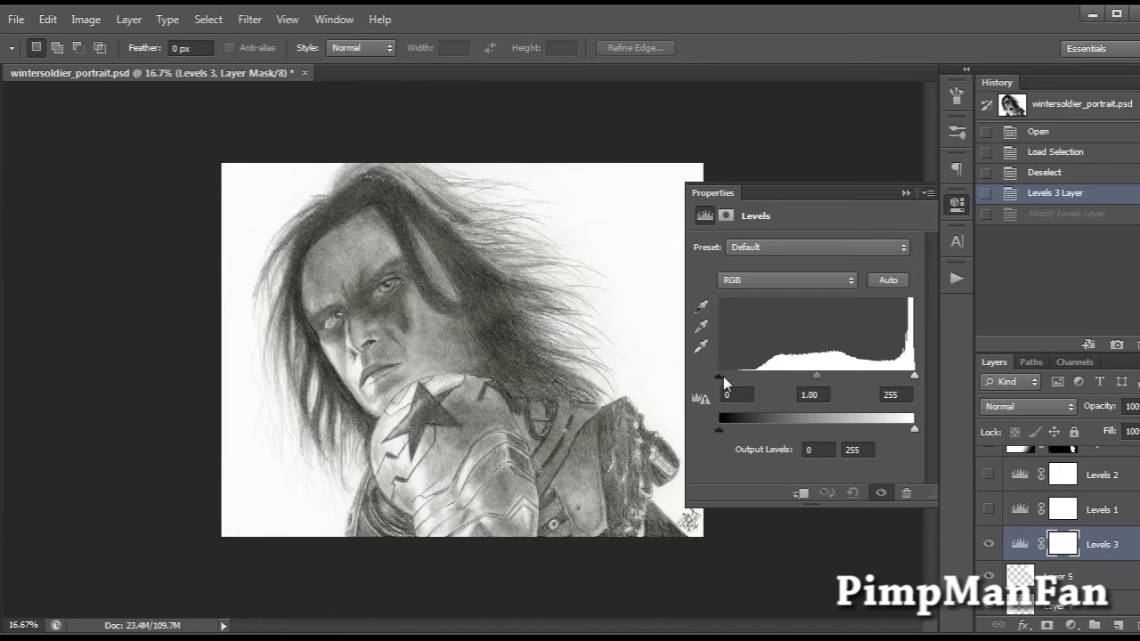
{"action": "left_click_drag", "start_coordinate": [720, 375], "coordinate": [754, 372]}
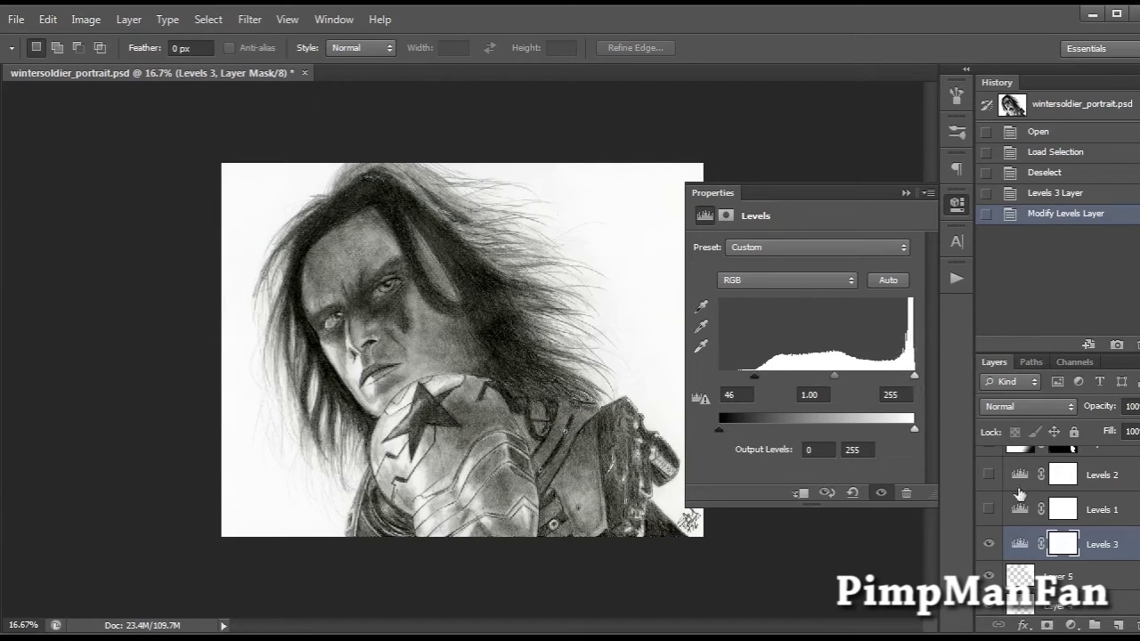
{"action": "left_click", "coordinate": [987, 511]}
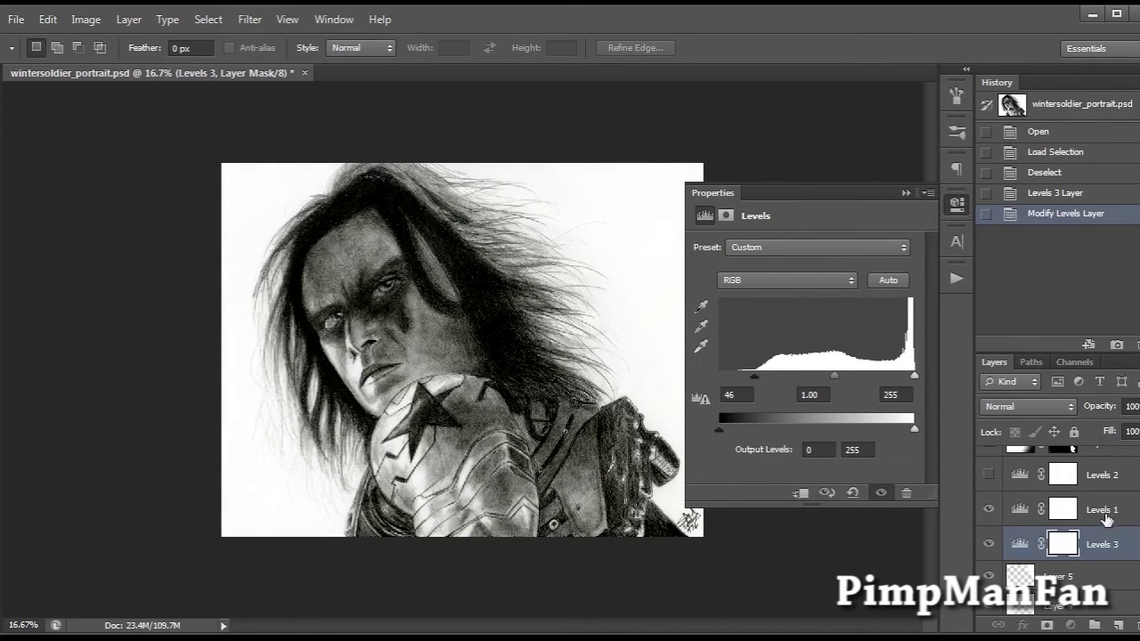
- Compare the settings of Levels 1 and Levels 3, and hide Levels 3
{"action": "left_click", "coordinate": [1103, 518]}
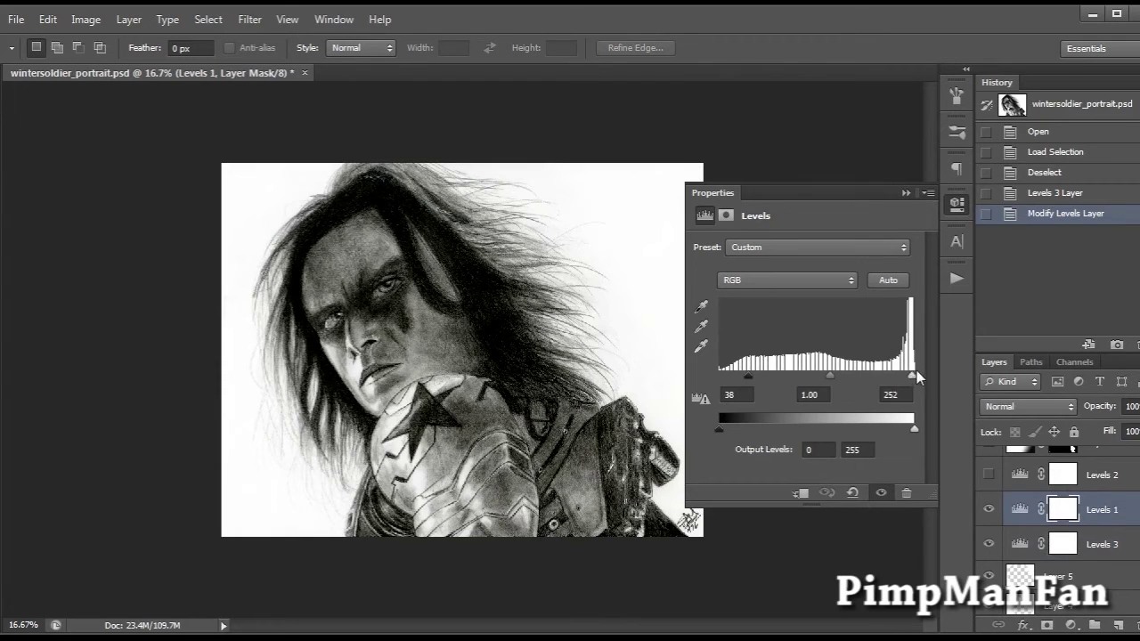
{"action": "left_click", "coordinate": [1104, 537]}
{"action": "left_click", "coordinate": [1097, 513]}
{"action": "left_click", "coordinate": [988, 544]}
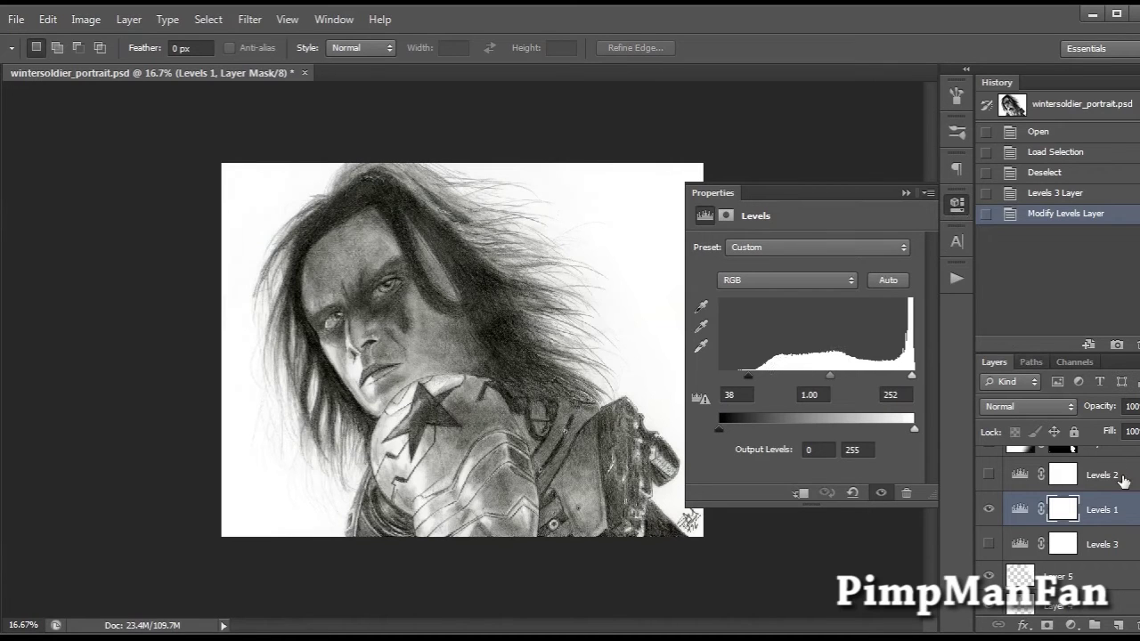
- Examine the Levels 2 settings and make that layer visible above Levels 1, toggling it to compare its effect
{"action": "left_click", "coordinate": [1127, 489]}
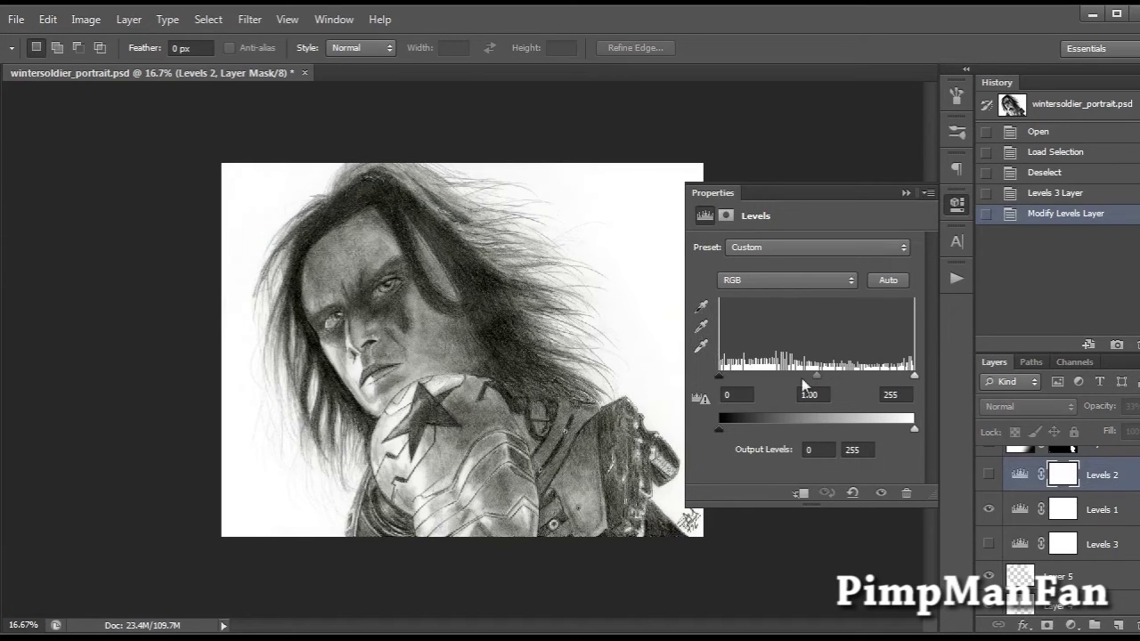
{"action": "left_click", "coordinate": [1113, 516]}
{"action": "left_click", "coordinate": [1129, 491]}
{"action": "left_click", "coordinate": [989, 474]}
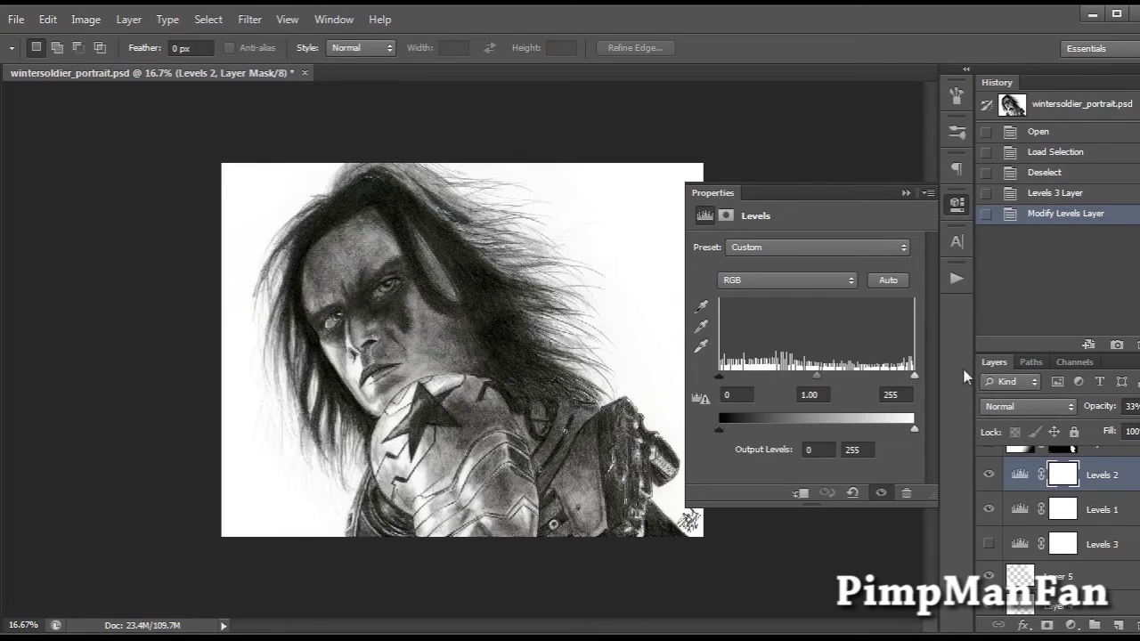
{"action": "left_click", "coordinate": [989, 475]}
{"action": "left_click", "coordinate": [989, 474]}
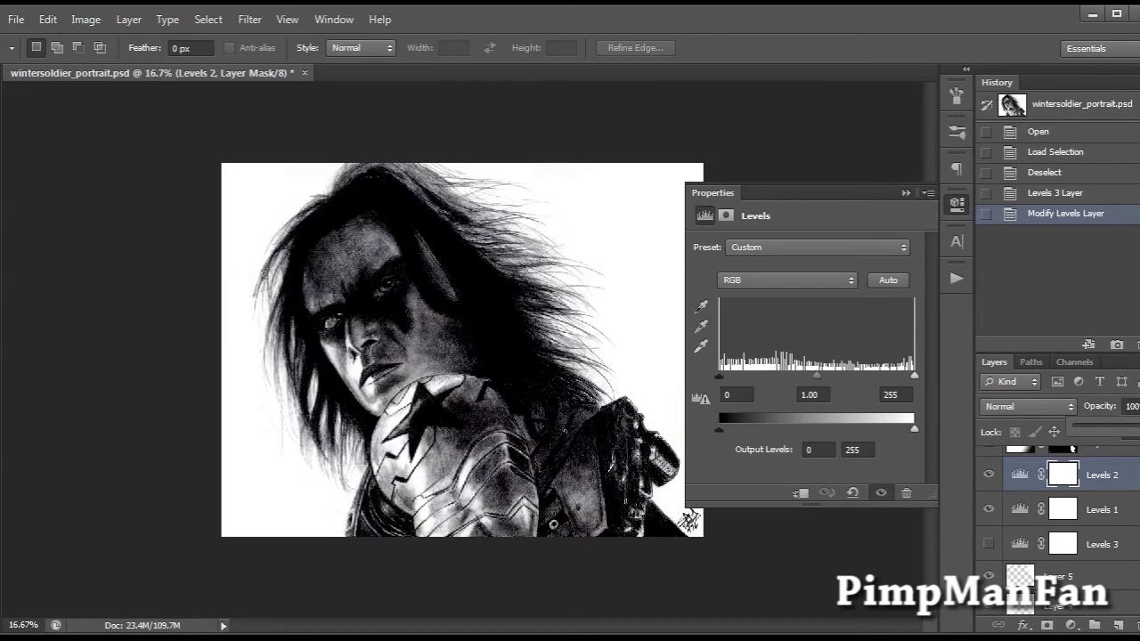
- Try Levels 2 at 100% opacity, undo the opacity change, and revert the history to Open
{"action": "left_click", "coordinate": [1030, 476]}
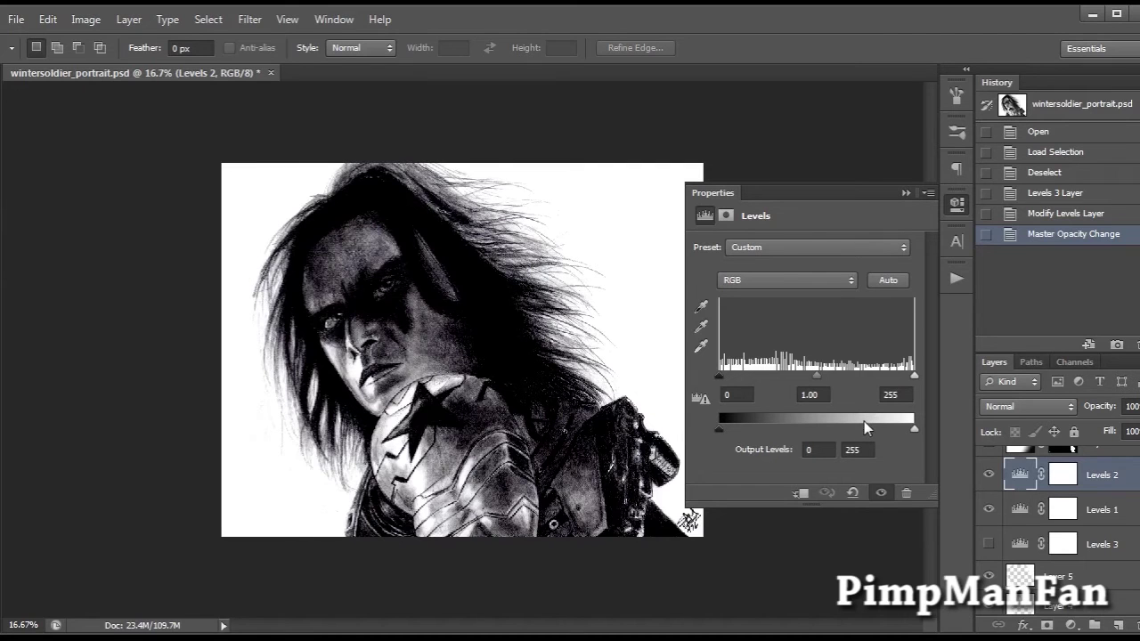
{"action": "key", "text": "ctrl+z"}
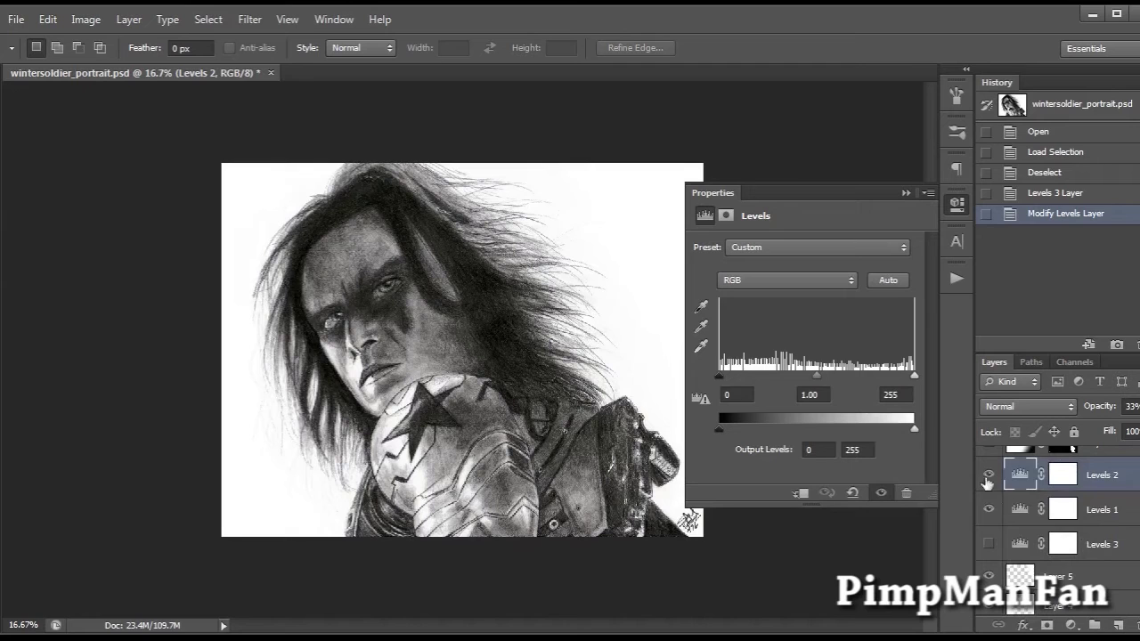
{"action": "left_click", "coordinate": [1133, 544]}
{"action": "left_click", "coordinate": [1037, 131]}
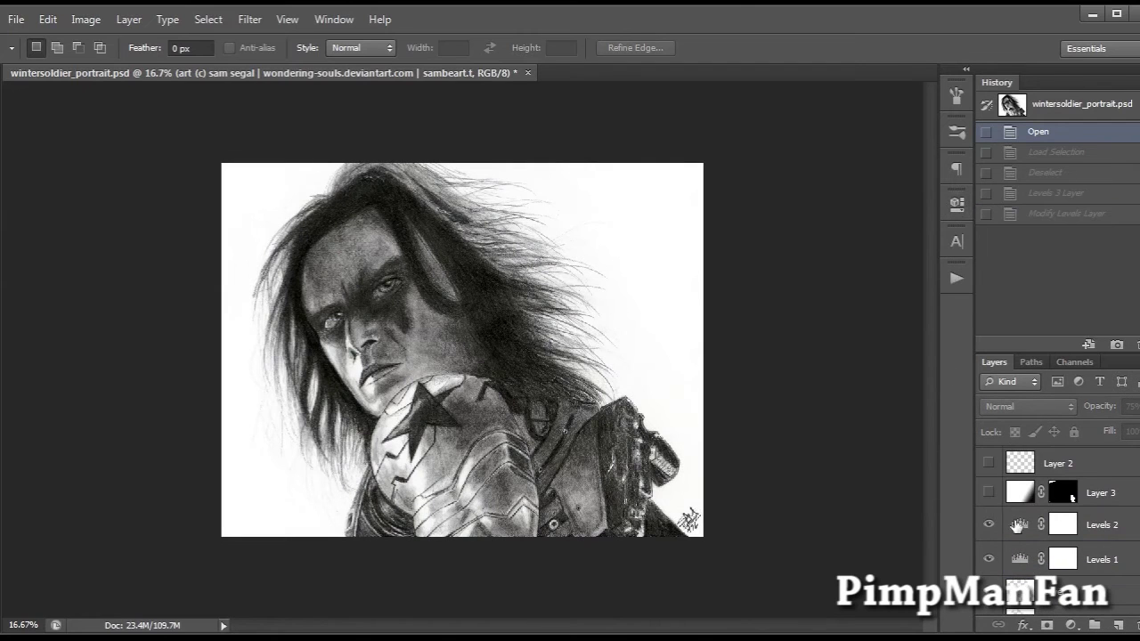
- Add a Brightness/Contrast adjustment layer above Levels 2
{"action": "left_click", "coordinate": [1118, 528]}
{"action": "left_click", "coordinate": [1072, 624]}
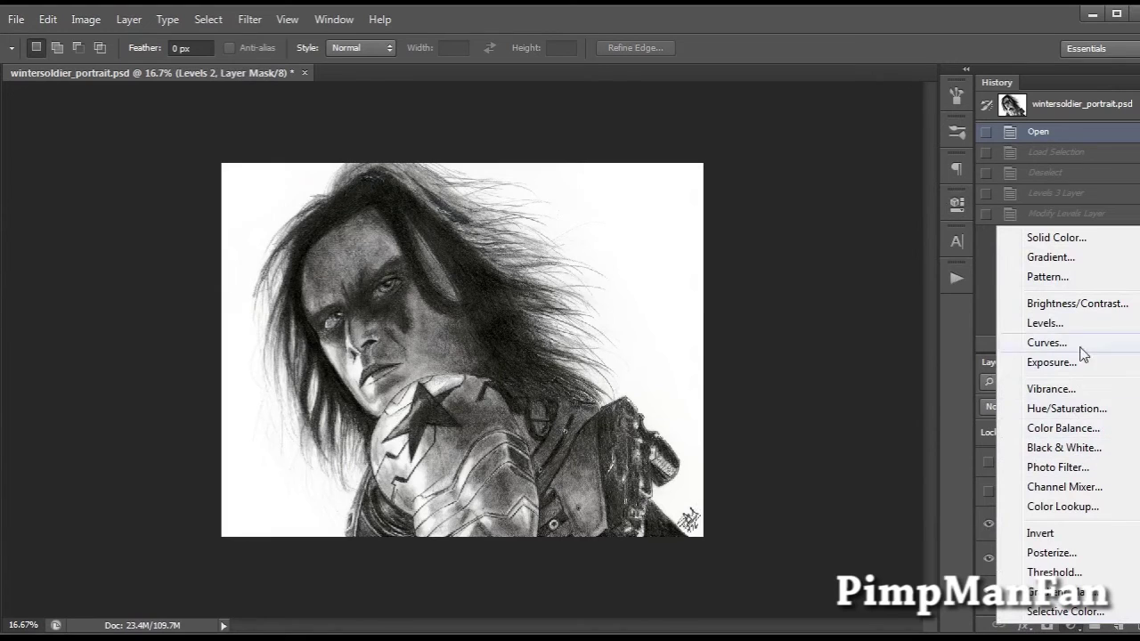
{"action": "left_click", "coordinate": [1082, 305]}
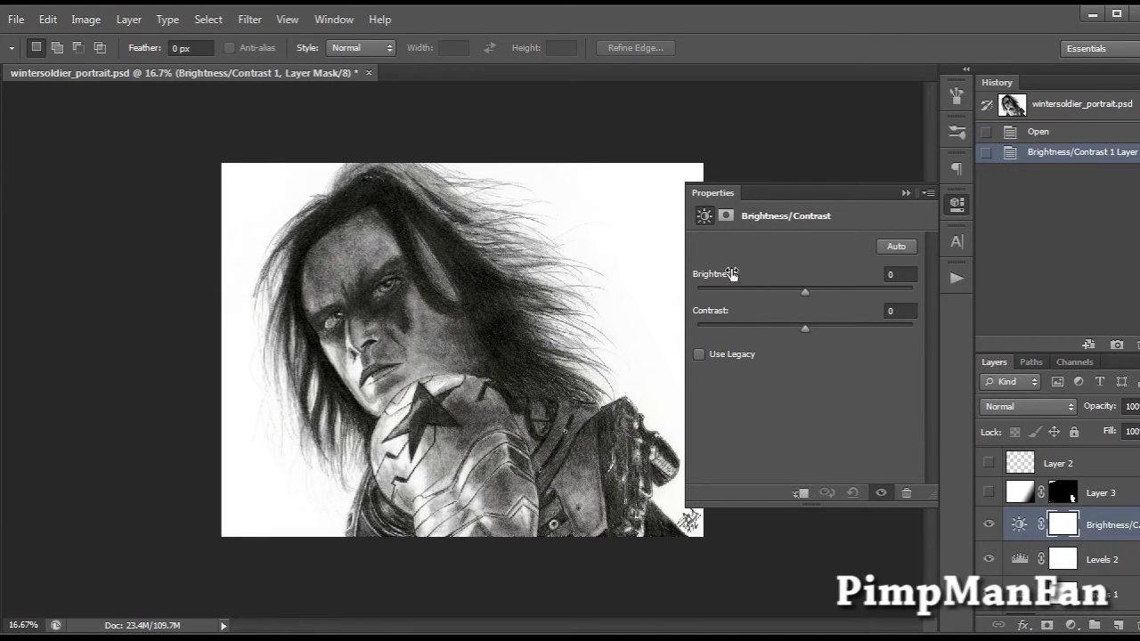
- Try lowering the brightness to -150 and raising the contrast to its maximum, undoing each change
{"action": "left_click_drag", "start_coordinate": [806, 290], "coordinate": [691, 277]}
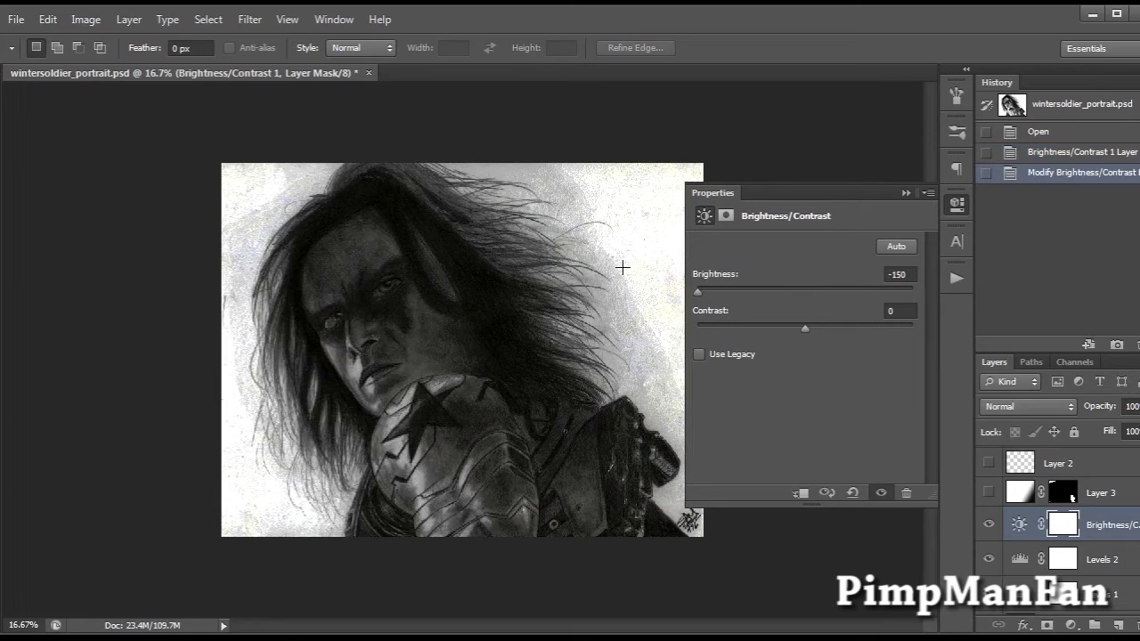
{"action": "key", "text": "ctrl+z"}
{"action": "left_click_drag", "start_coordinate": [805, 326], "coordinate": [965, 326]}
{"action": "key", "text": "ctrl+z"}
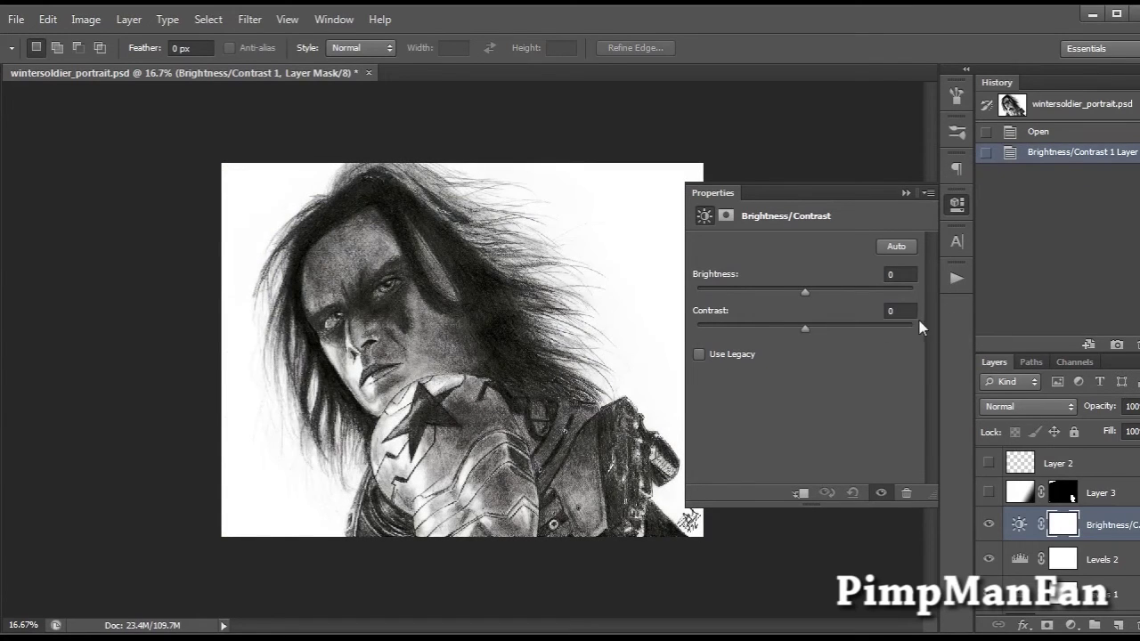
- Discard the Brightness/Contrast adjustment layer by reverting the history to Open
{"action": "left_click", "coordinate": [956, 205]}
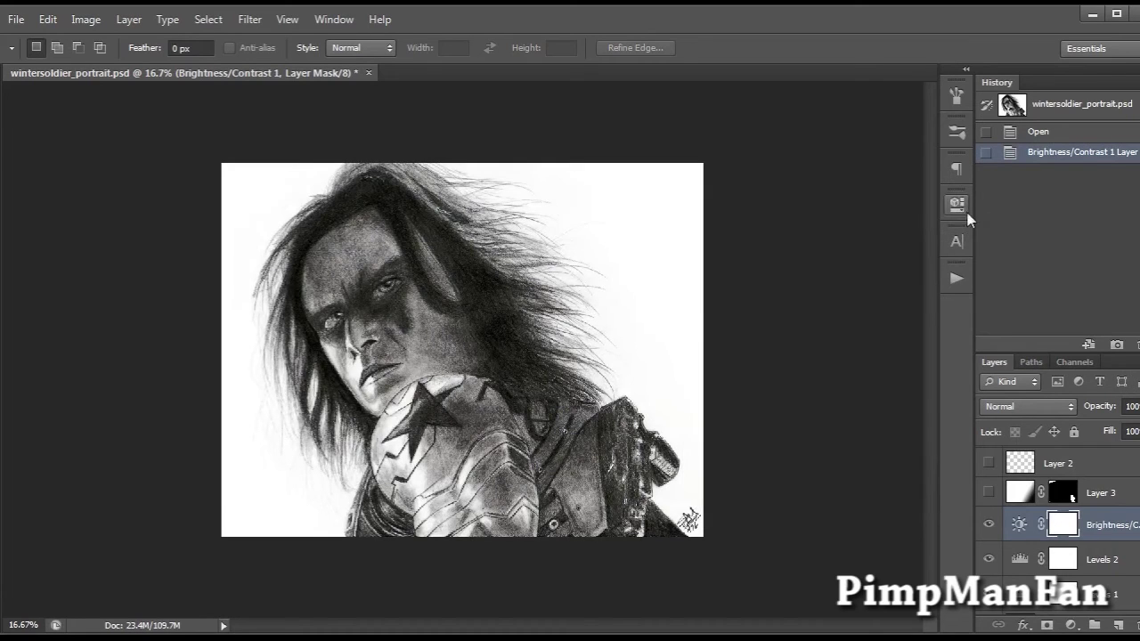
{"action": "left_click", "coordinate": [1038, 132]}
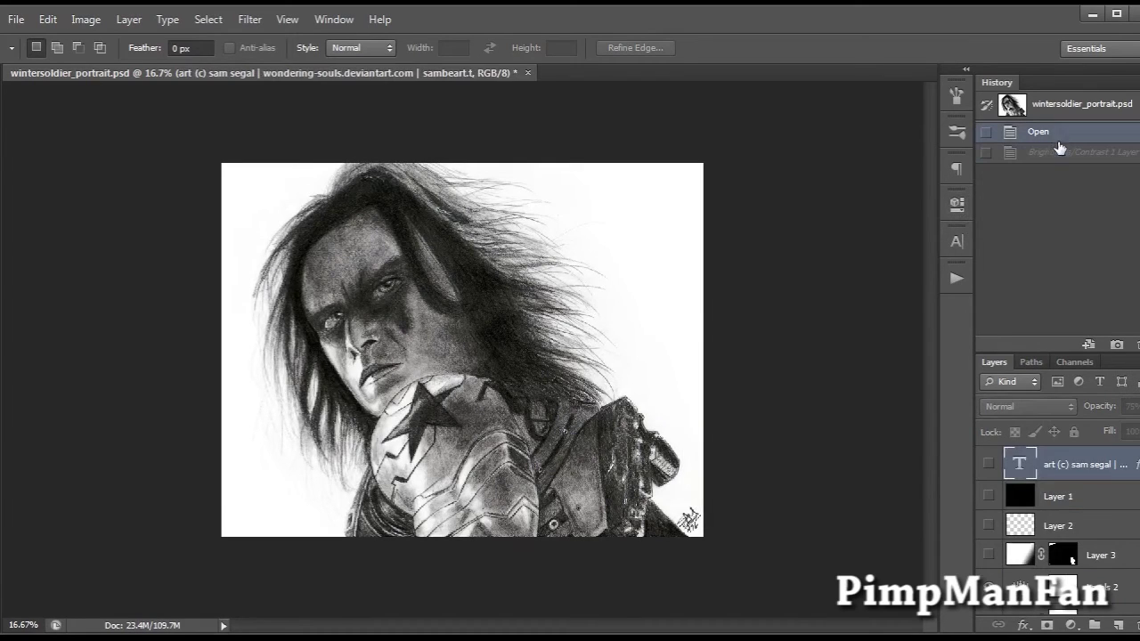
{"action": "left_click", "coordinate": [1118, 565]}
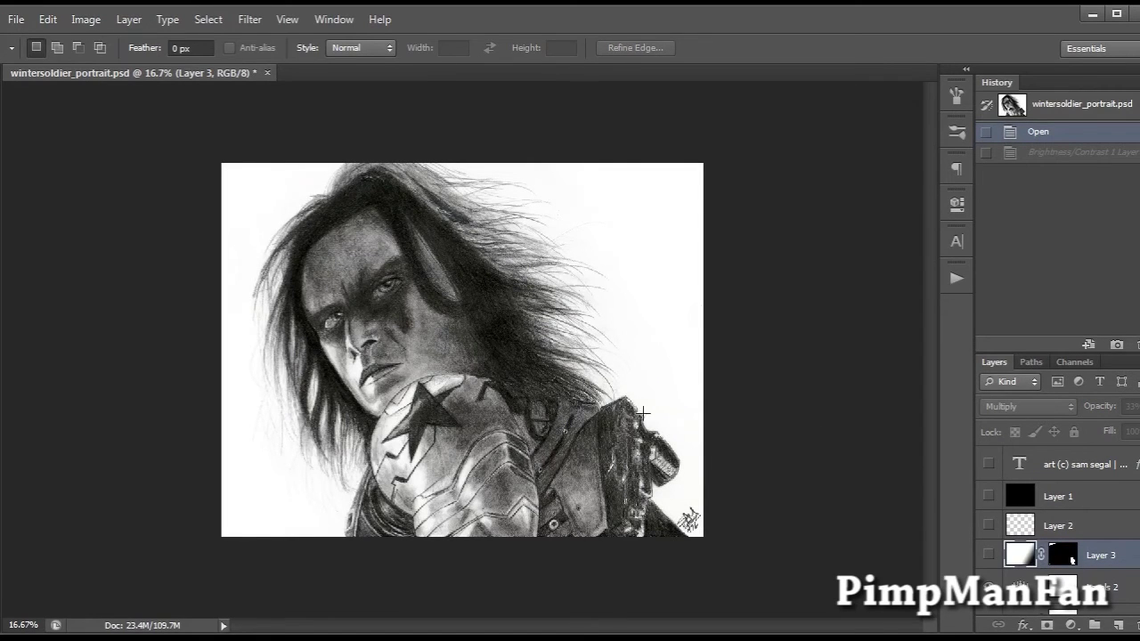
{"action": "key", "text": "b"}
{"action": "left_click", "coordinate": [1089, 528]}
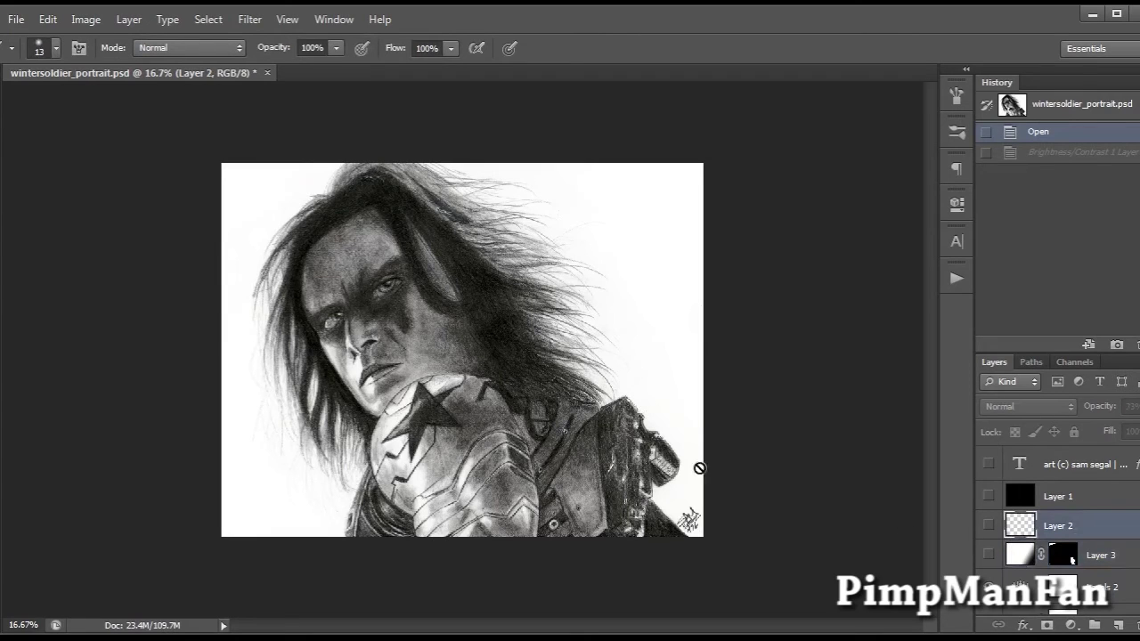
{"action": "key", "text": "m"}
{"action": "left_click_drag", "start_coordinate": [668, 373], "coordinate": [767, 507]}
{"action": "key", "text": "ctrl+z"}
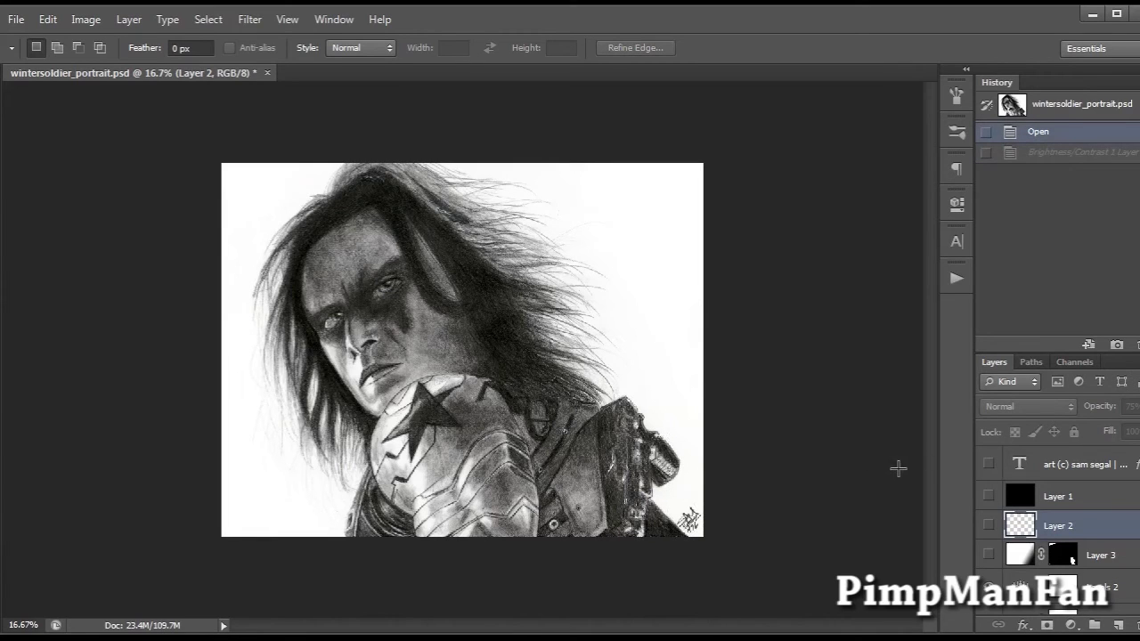
- Make Layer 3 visible and select it, toggling its visibility to compare the portrait with and without its shading
{"action": "left_click", "coordinate": [988, 555]}
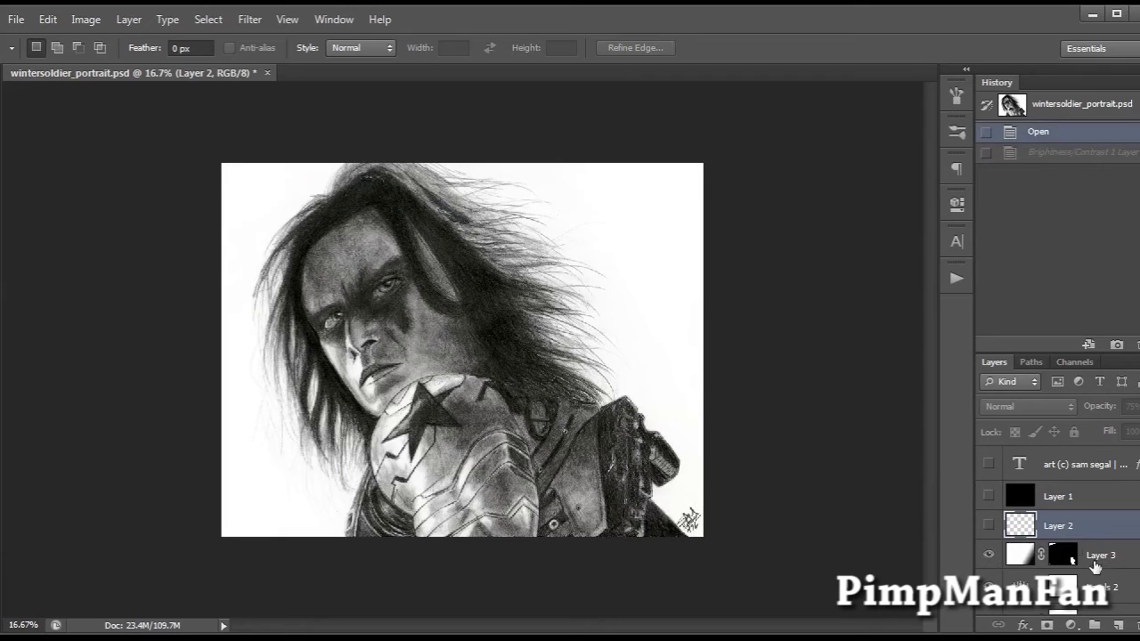
{"action": "left_click", "coordinate": [1123, 563]}
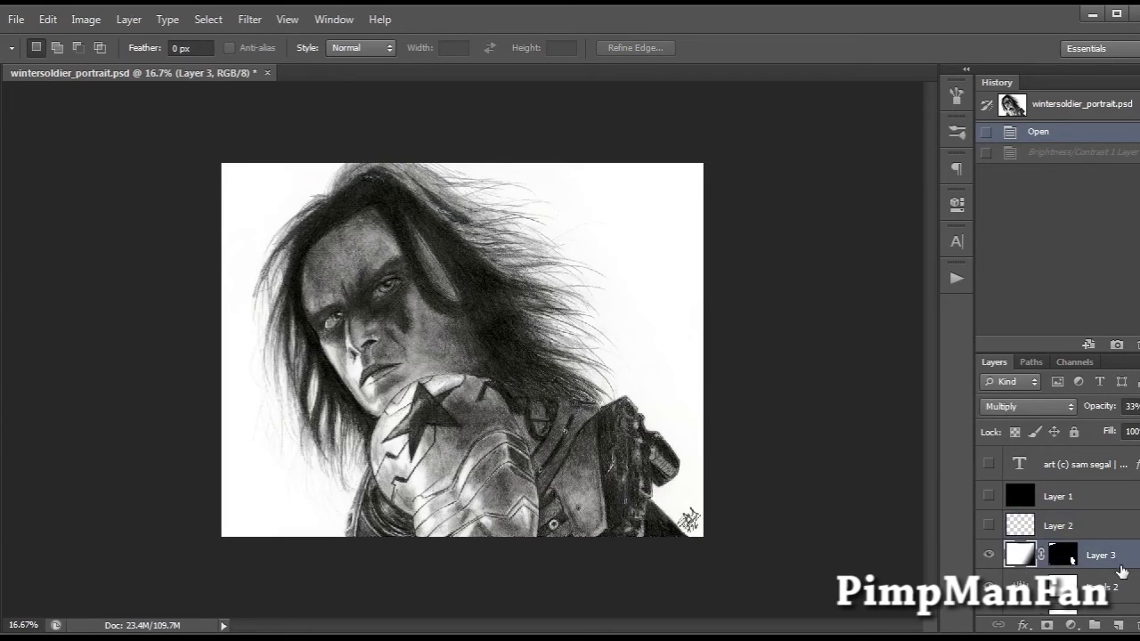
{"action": "left_click", "coordinate": [988, 555]}
{"action": "left_click", "coordinate": [988, 555]}
{"action": "left_click", "coordinate": [988, 555]}
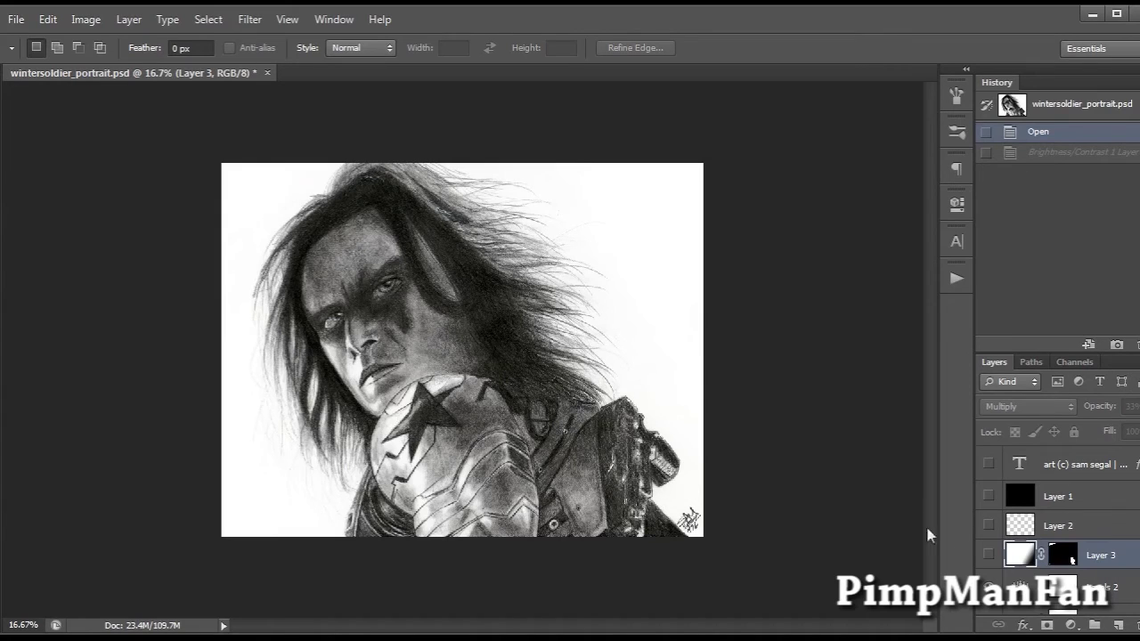
{"action": "left_click", "coordinate": [987, 555]}
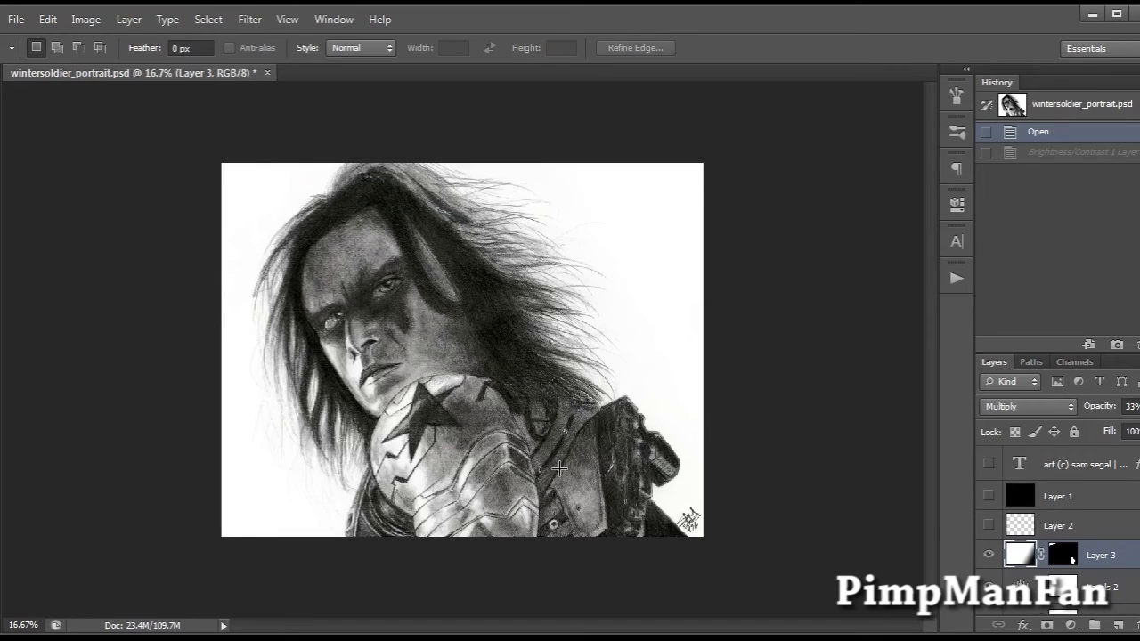
- Make Layer 2 visible and select it
{"action": "left_click", "coordinate": [988, 526]}
{"action": "left_click", "coordinate": [1073, 529]}
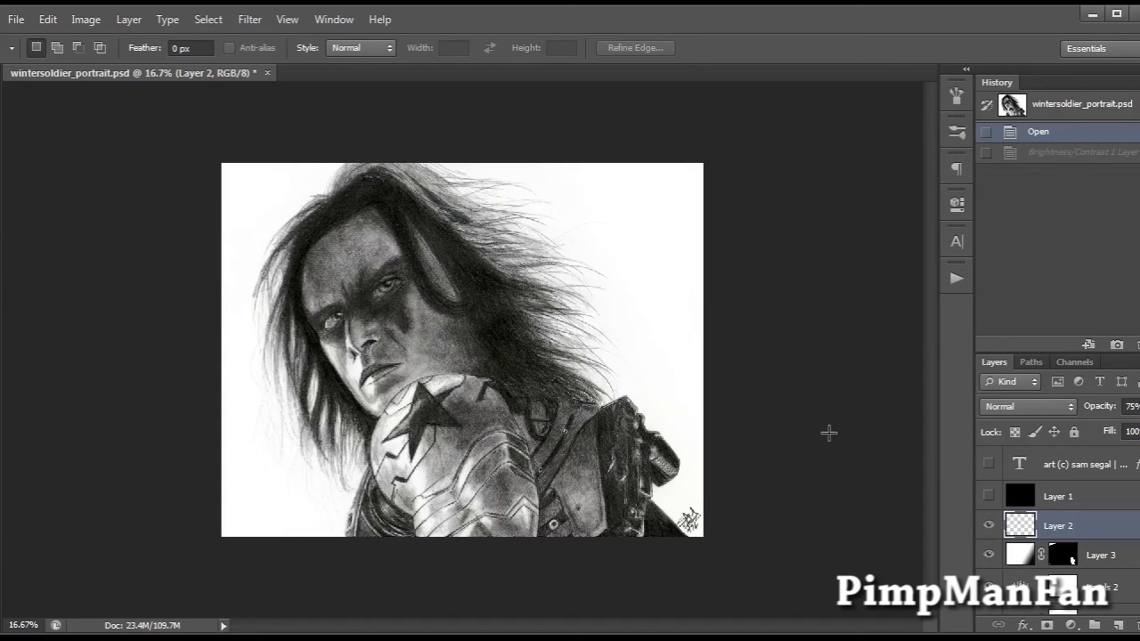
- Load Layer 2's painted strokes as a selection, examine where they lie in the hair, and deselect
{"action": "key", "text": "z"}
{"action": "left_click", "coordinate": [1020, 524], "text": "ctrl"}
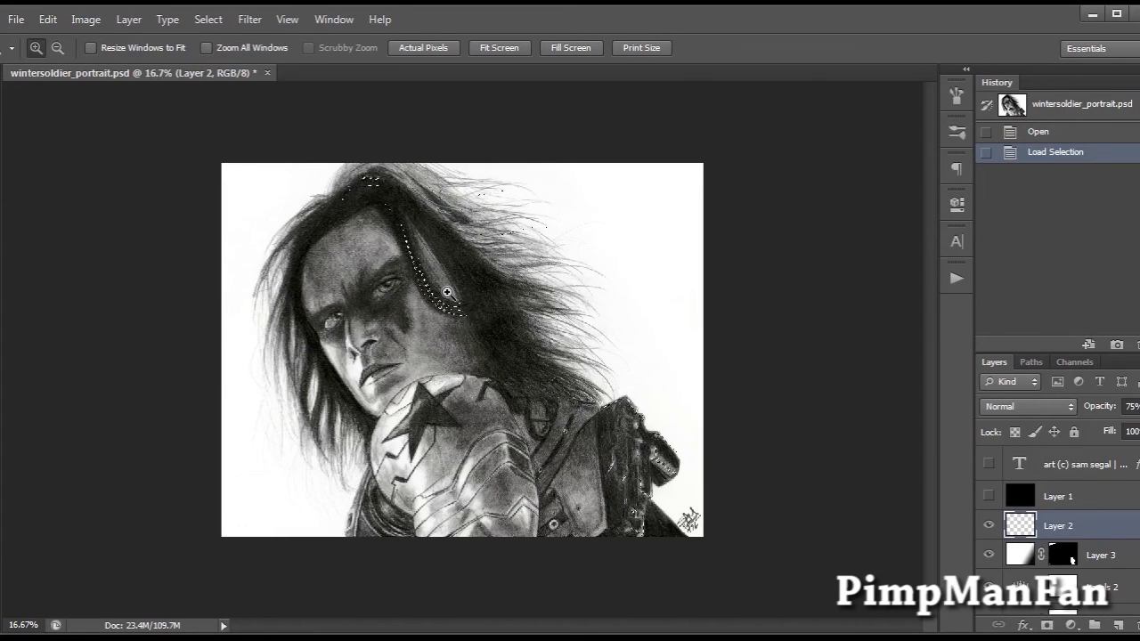
{"action": "left_click_drag", "start_coordinate": [450, 307], "coordinate": [429, 358]}
{"action": "left_click_drag", "start_coordinate": [490, 416], "coordinate": [524, 449]}
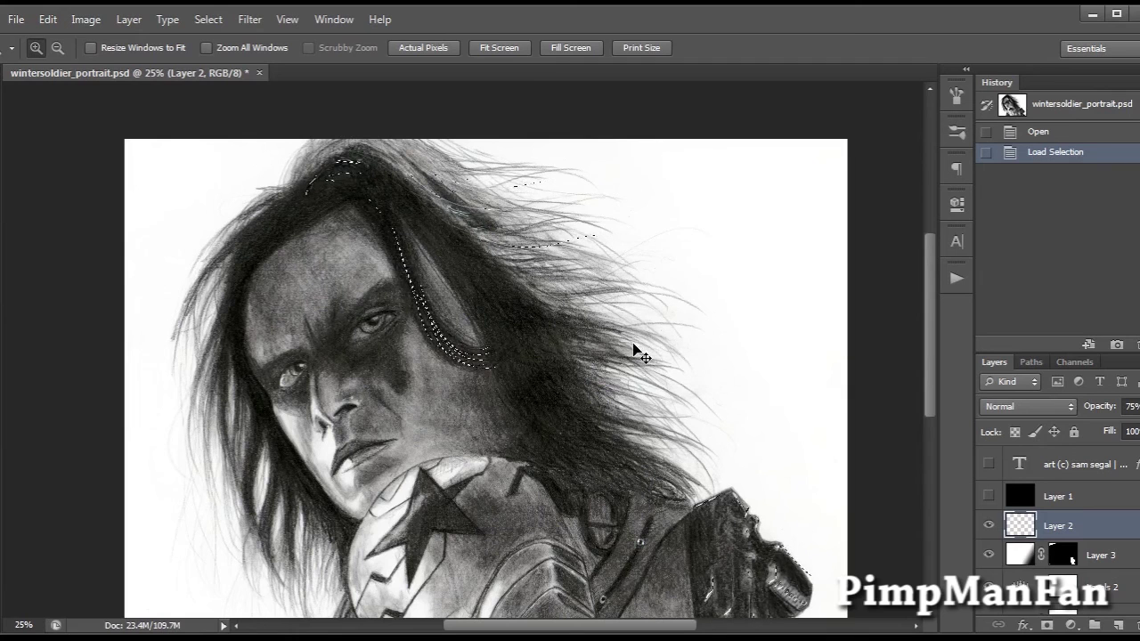
{"action": "key", "text": "ctrl+d"}
{"action": "key", "text": "ctrl+minus"}
{"action": "key", "text": "m"}
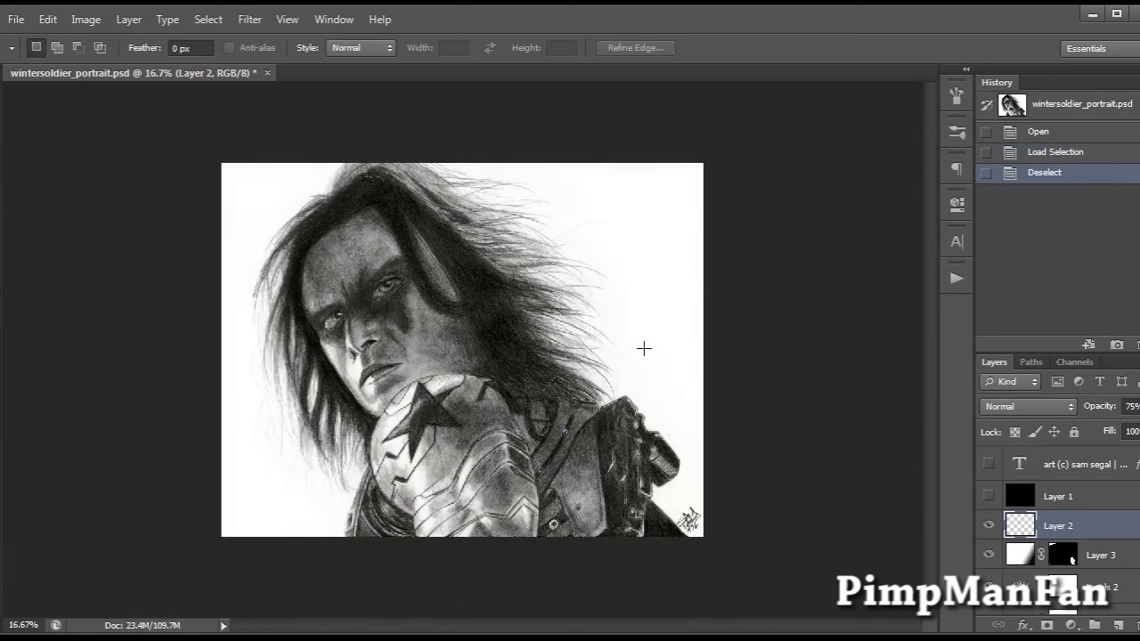
- Make Layer 1 visible and select it
{"action": "left_click", "coordinate": [988, 499]}
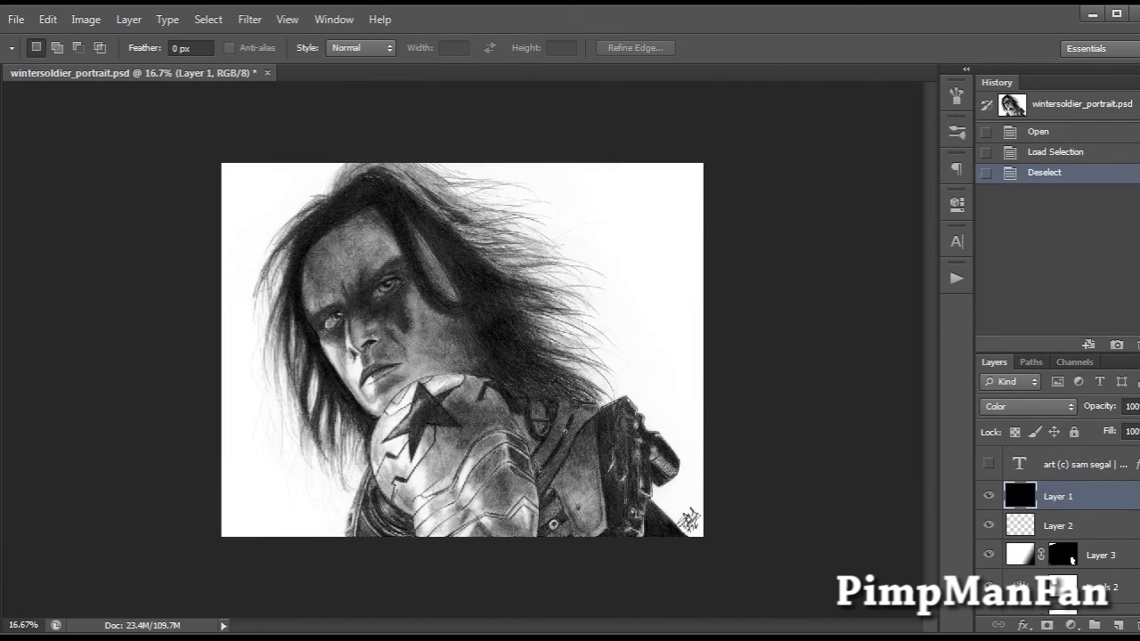
- Set the foreground colour to grey #9b9b9b and try filling Layer 1 with grey and with white using the Gradient tool
{"action": "mouse_move", "coordinate": [637, 433]}
{"action": "left_mouse_down"}
{"action": "mouse_move", "coordinate": [637, 205]}
{"action": "mouse_move", "coordinate": [637, 385]}
{"action": "mouse_move", "coordinate": [637, 294]}
{"action": "left_mouse_up"}
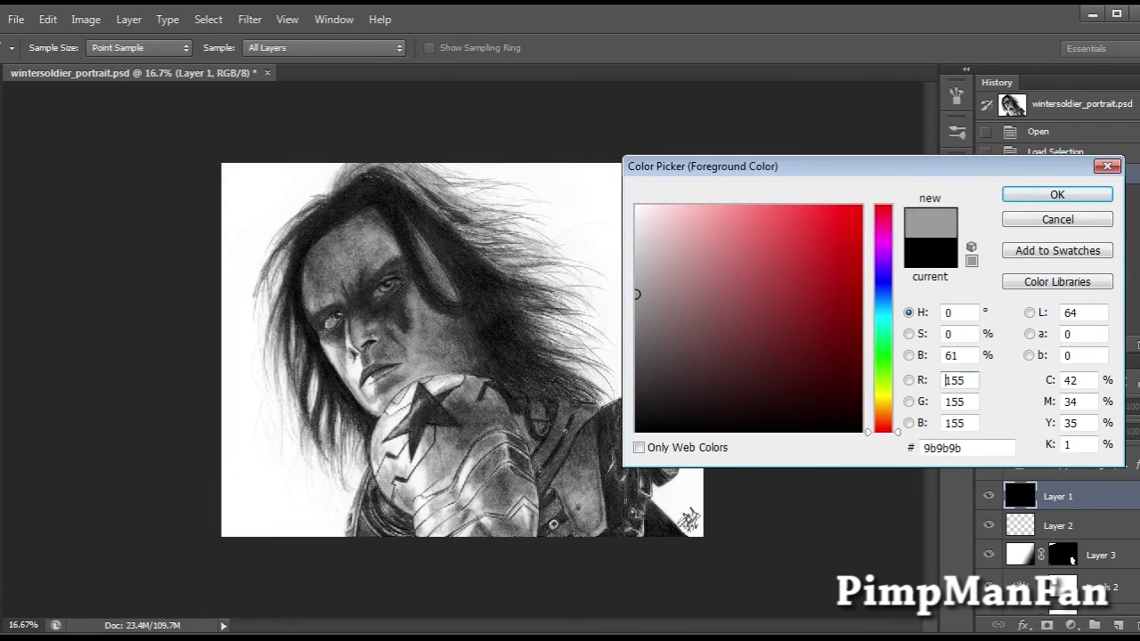
{"action": "key", "text": "Return"}
{"action": "key", "text": "g"}
{"action": "left_click_drag", "start_coordinate": [797, 389], "coordinate": [860, 384]}
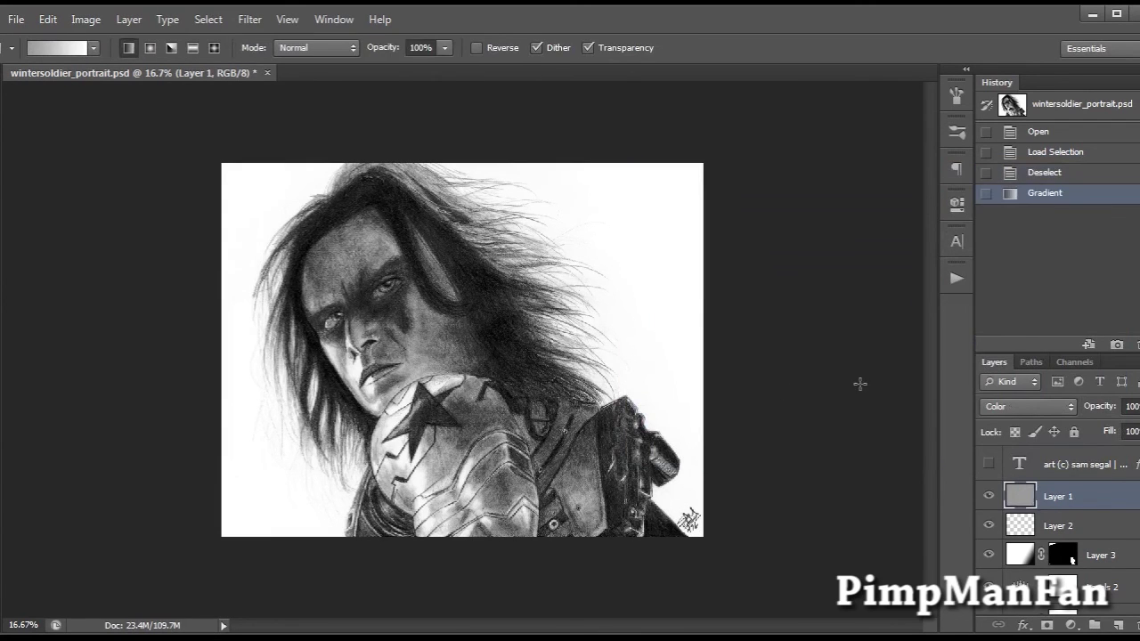
{"action": "left_click_drag", "start_coordinate": [760, 379], "coordinate": [759, 379]}
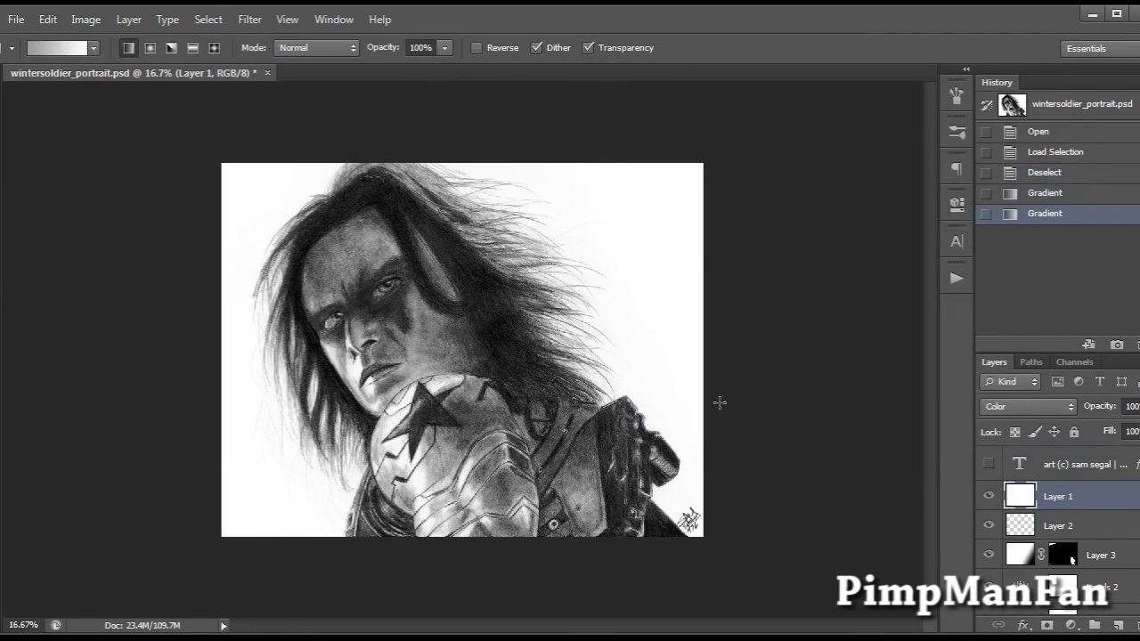
- Discard the gradient fills by reverting the history to Open, and reselect Layer 1
{"action": "left_click", "coordinate": [1058, 134]}
{"action": "left_click", "coordinate": [1059, 499]}
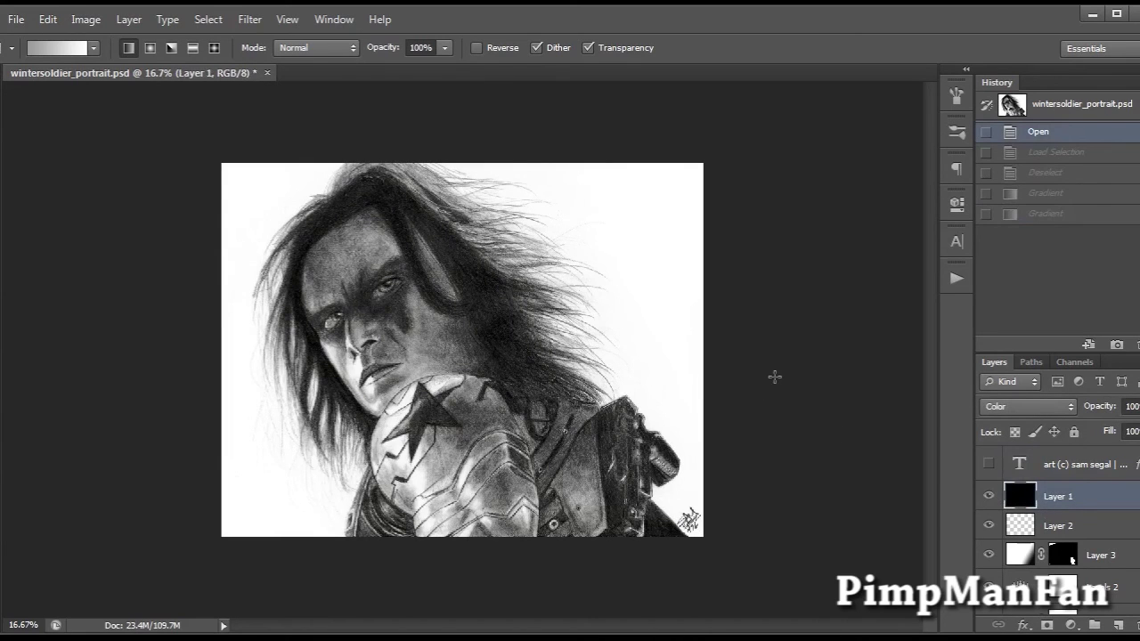
{"action": "key", "text": "m"}
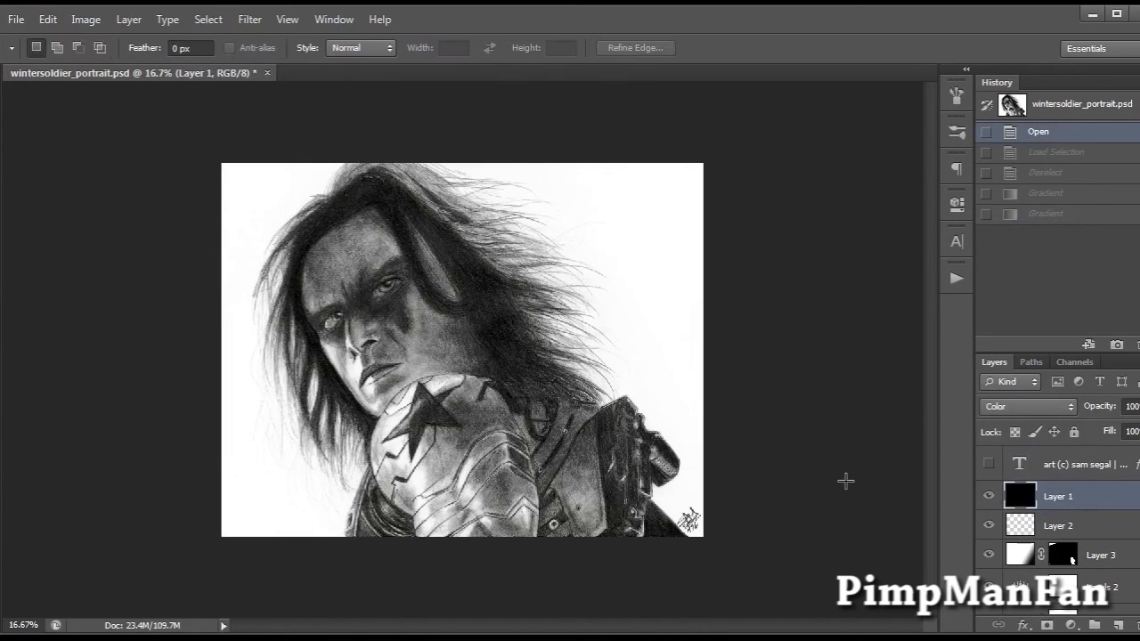